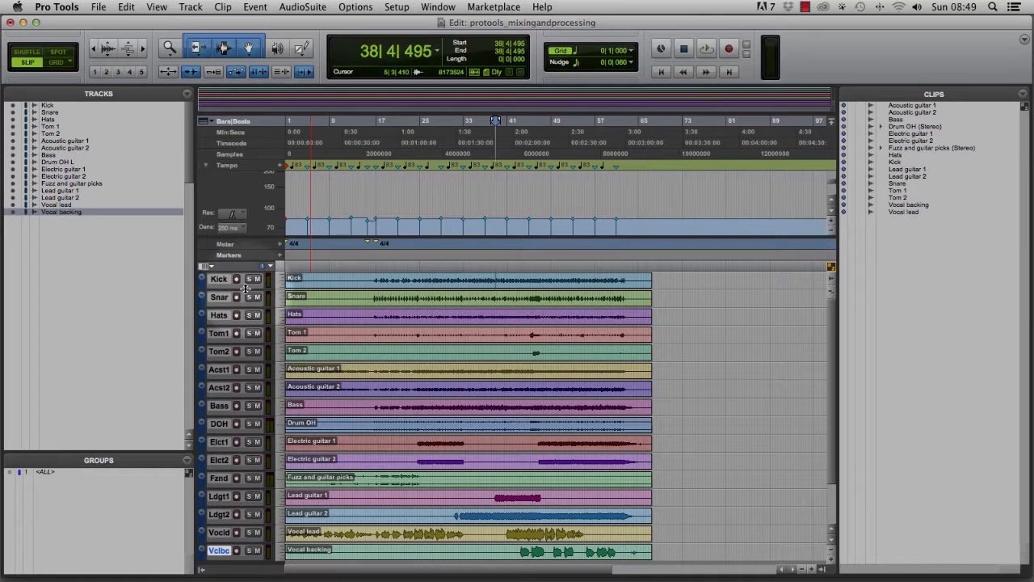
# Select the Kick clip and expand the Kick track to fill the edit window.
pyautogui.click(373, 274)
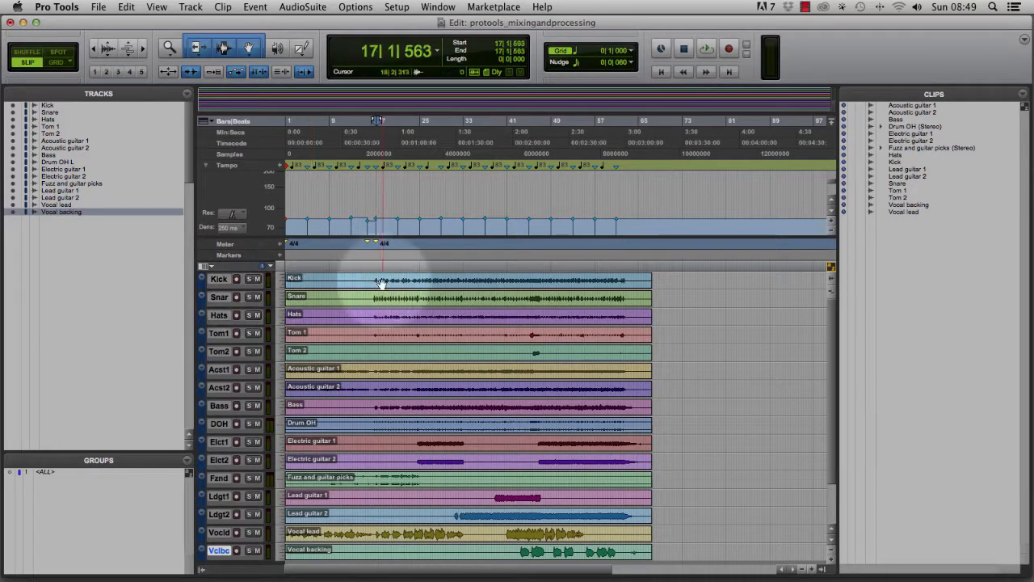
pyautogui.click(384, 284)
pyautogui.press('ctrl+super+Down')
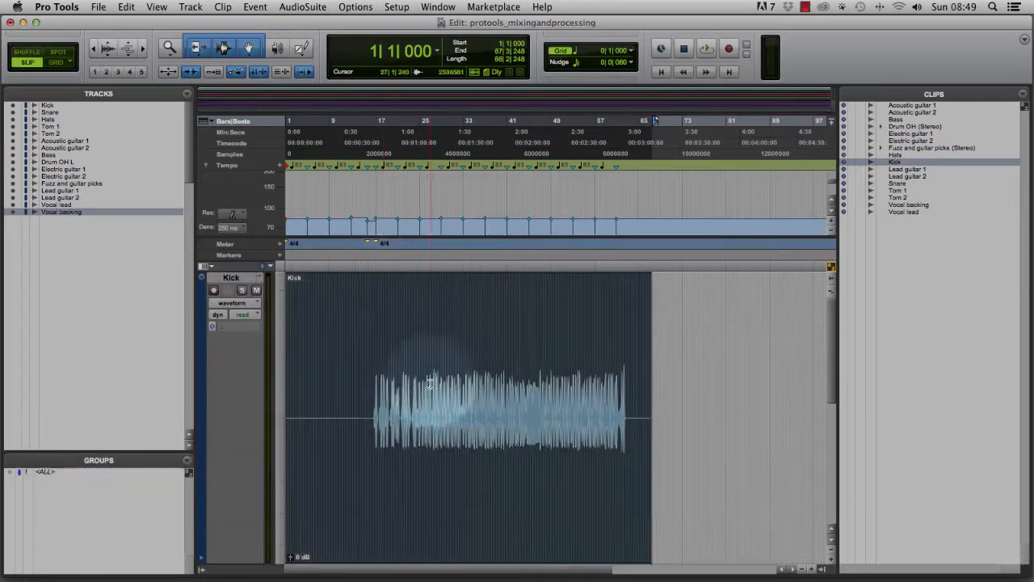
# Zoom in on the end of the Kick clip and place the edit cursor at the final kick hit.
pyautogui.click(621, 368)
pyautogui.moveTo(621, 365); pyautogui.dragTo(625, 364)
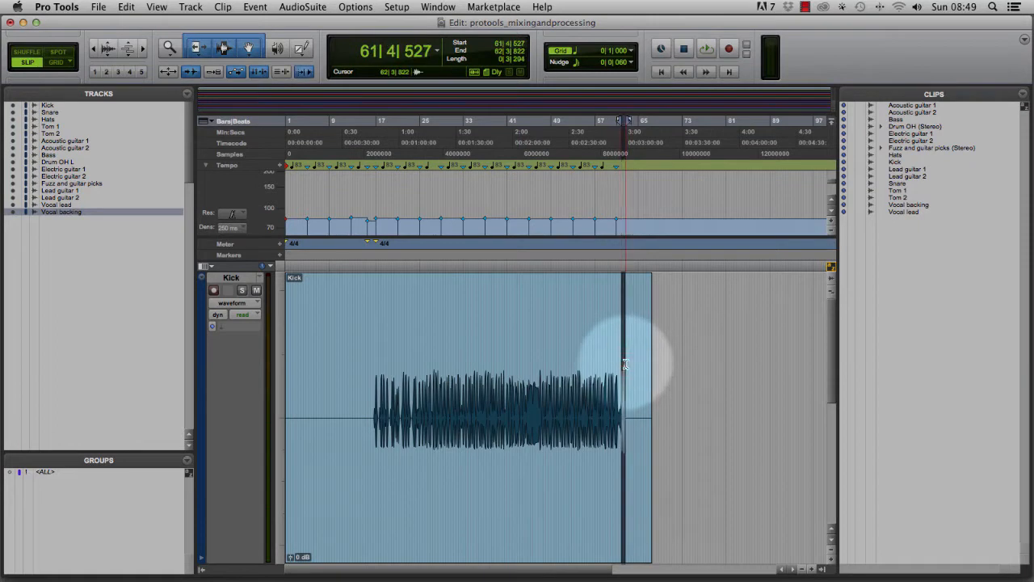
pyautogui.press('super+bracketright')
pyautogui.press('super+bracketright')
pyautogui.press('super+bracketright')
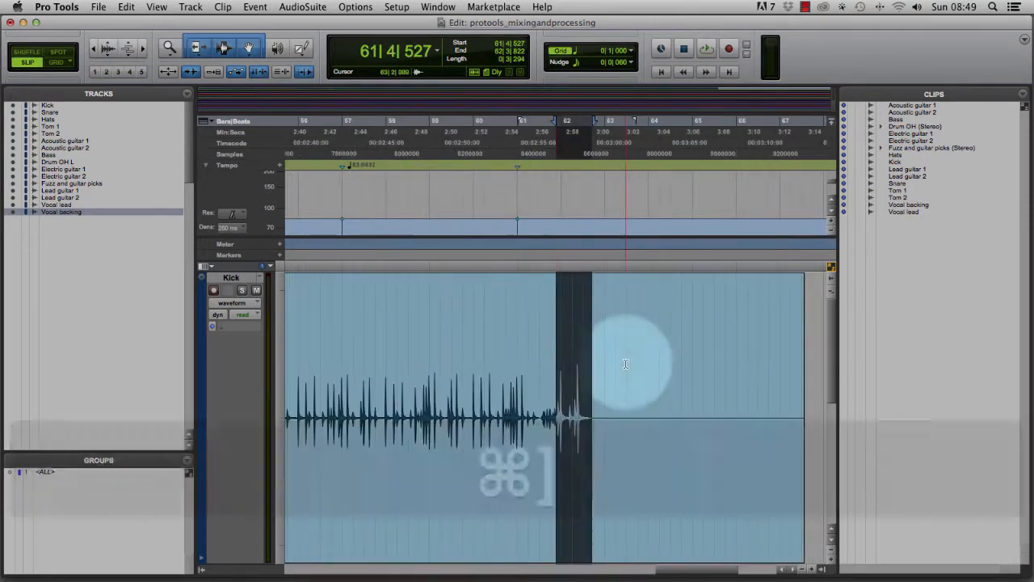
pyautogui.click(579, 361)
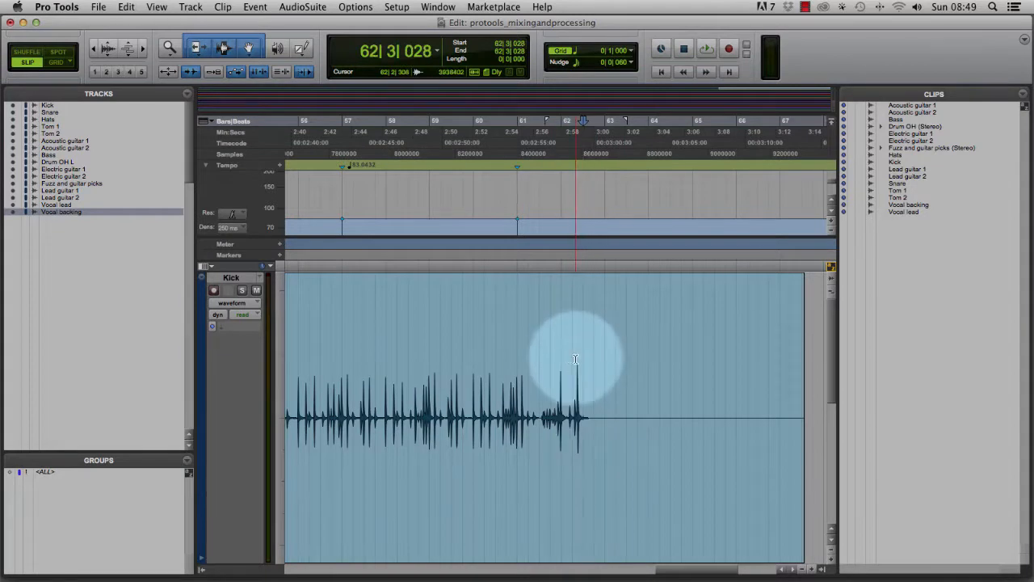
pyautogui.click(576, 361)
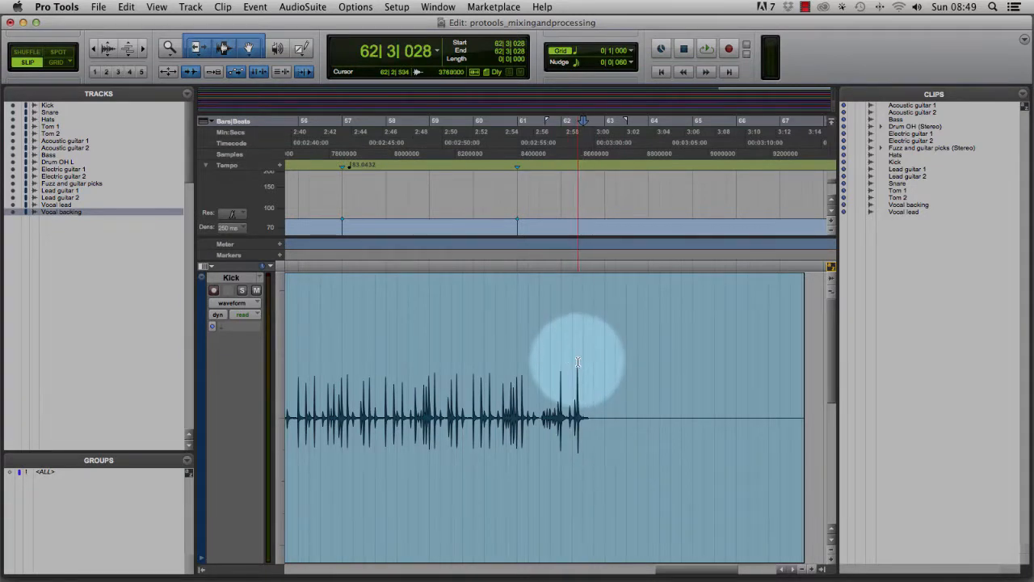
pyautogui.click(573, 362)
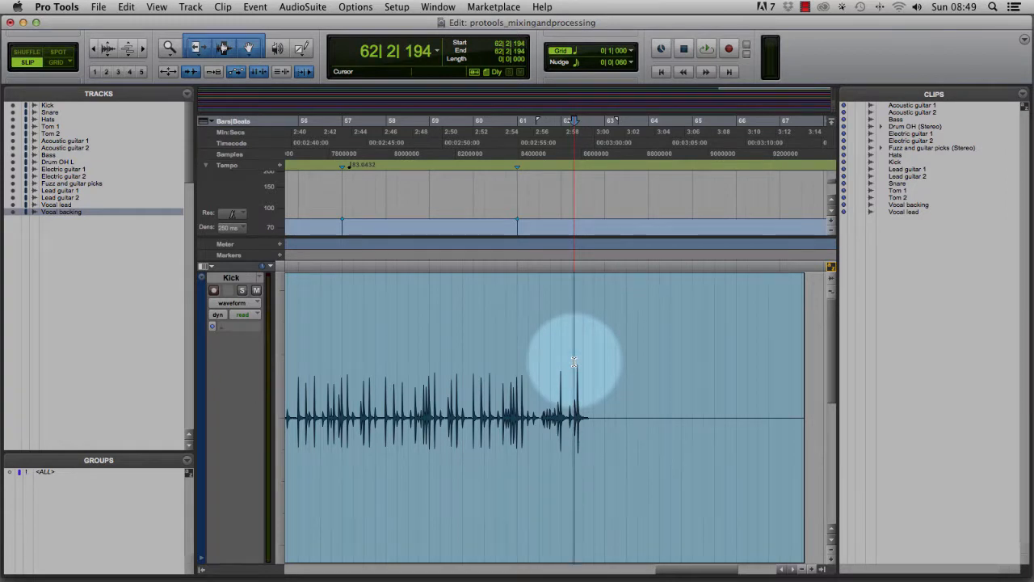
# Solo the Kick track in the mixer and play it back from the cursor.
pyautogui.press('super+equal')
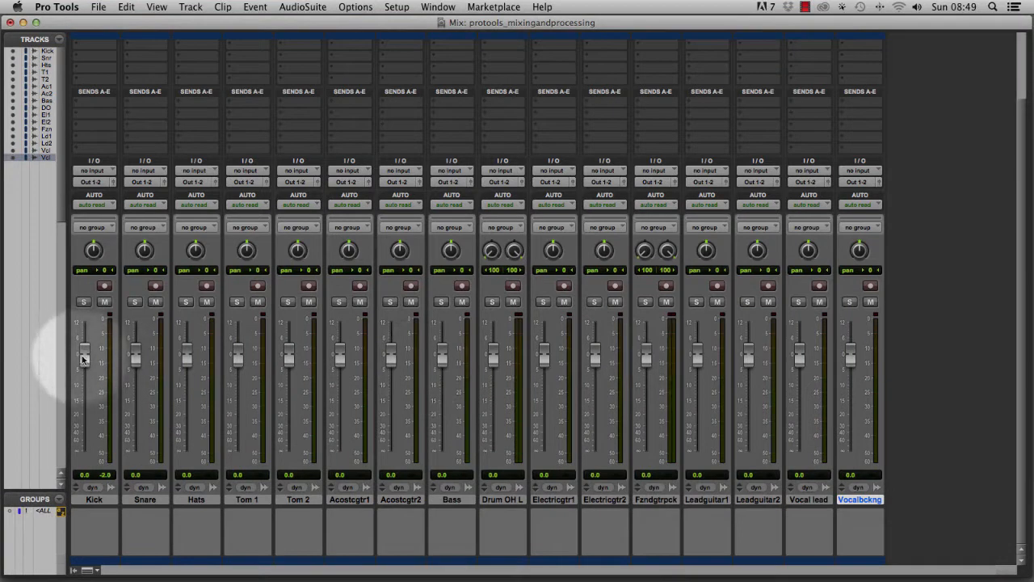
pyautogui.click(83, 301)
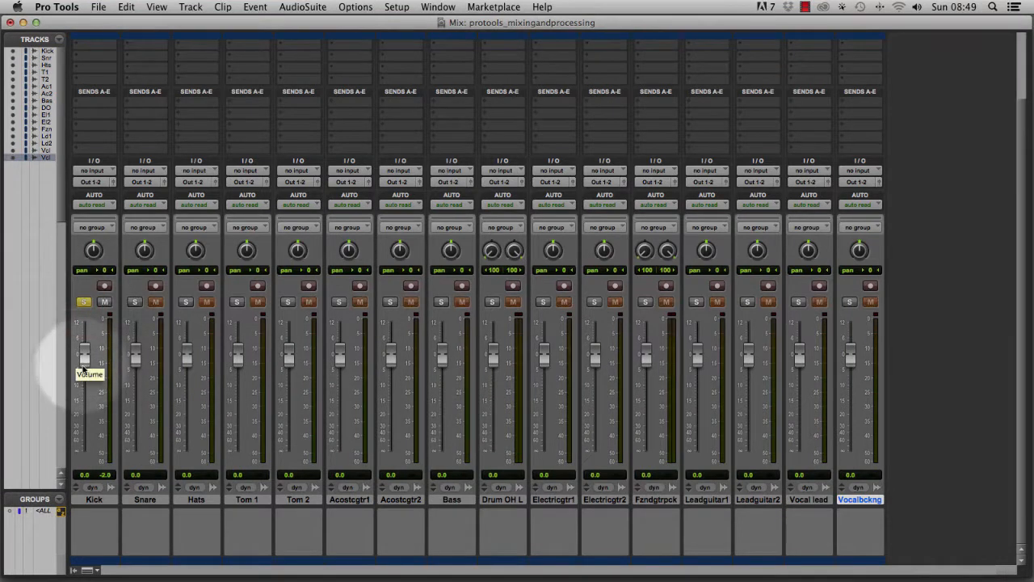
pyautogui.press('space')
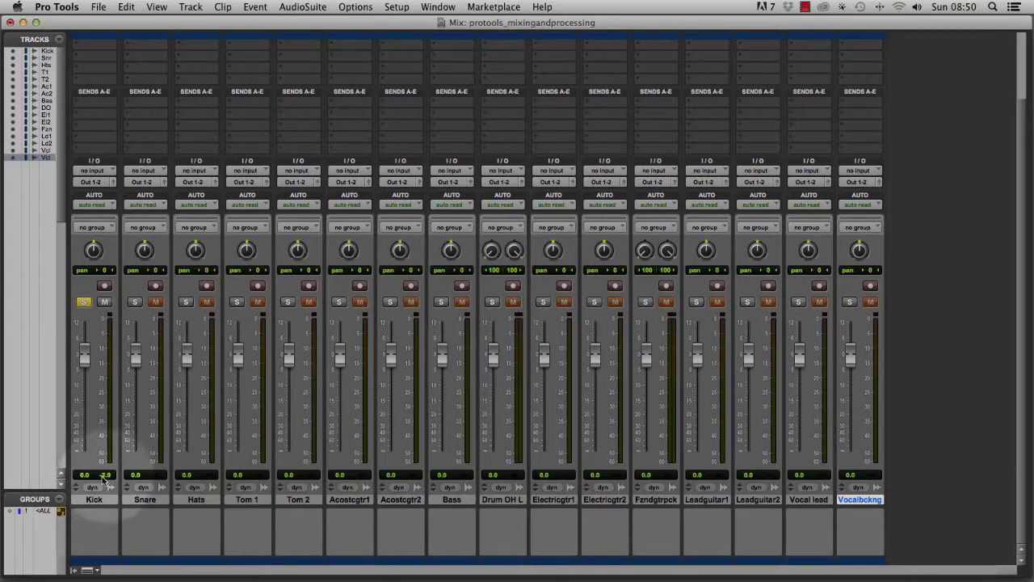
pyautogui.press('super+equal')
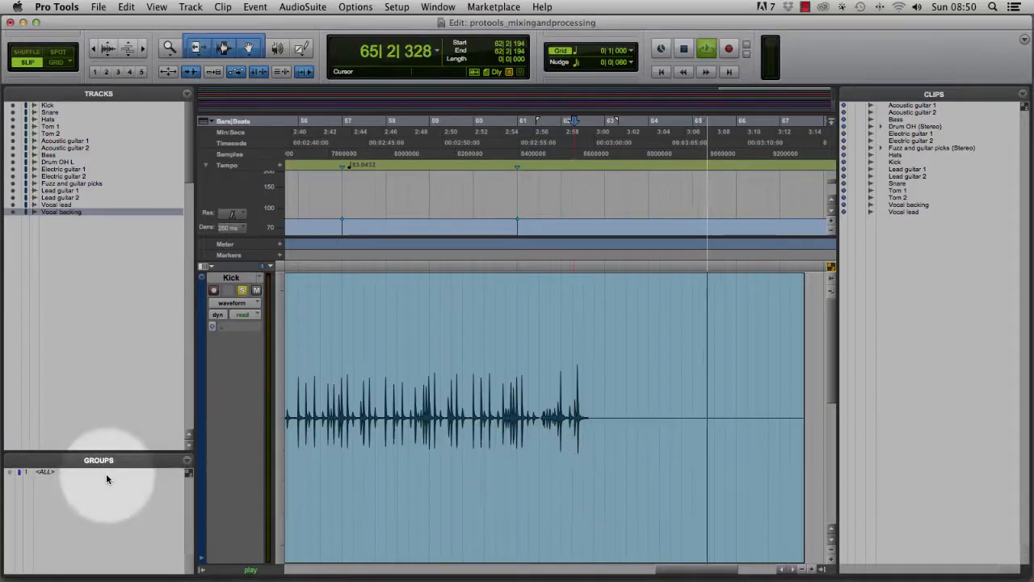
pyautogui.press('space')
# Play the soloed Kick again from the cursor while watching its mixer meter.
pyautogui.click(574, 374)
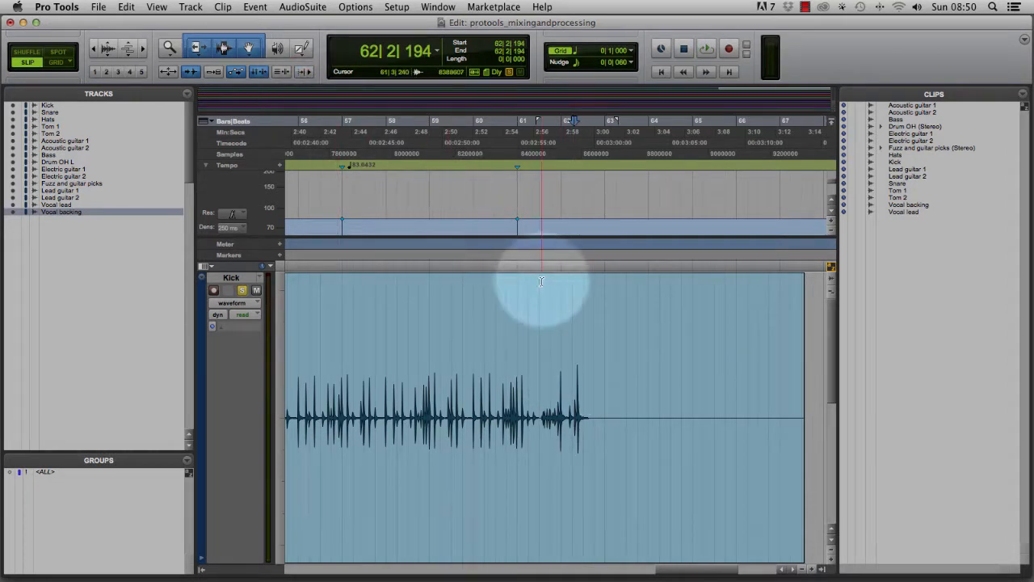
pyautogui.press('super+equal')
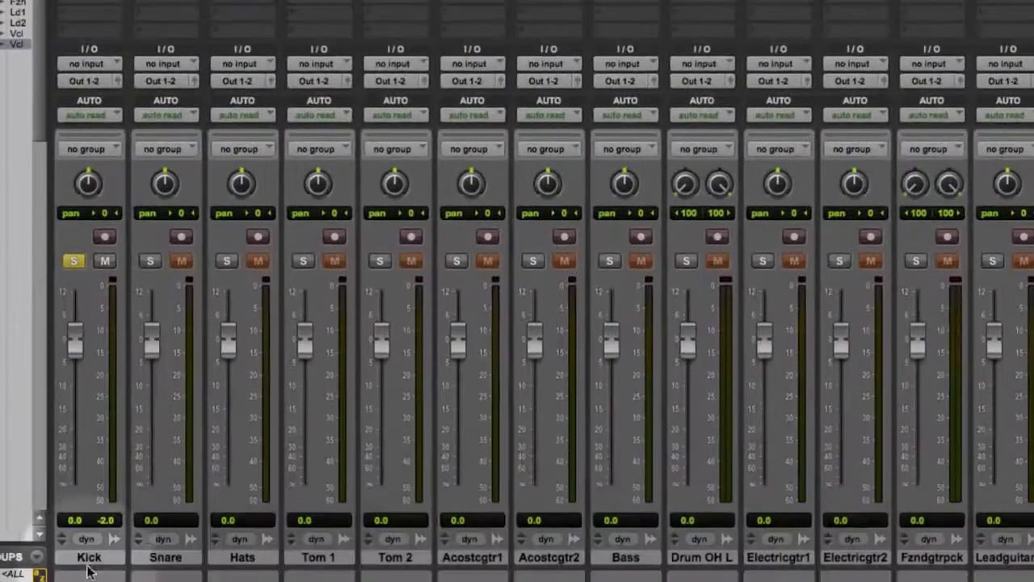
pyautogui.press('space')
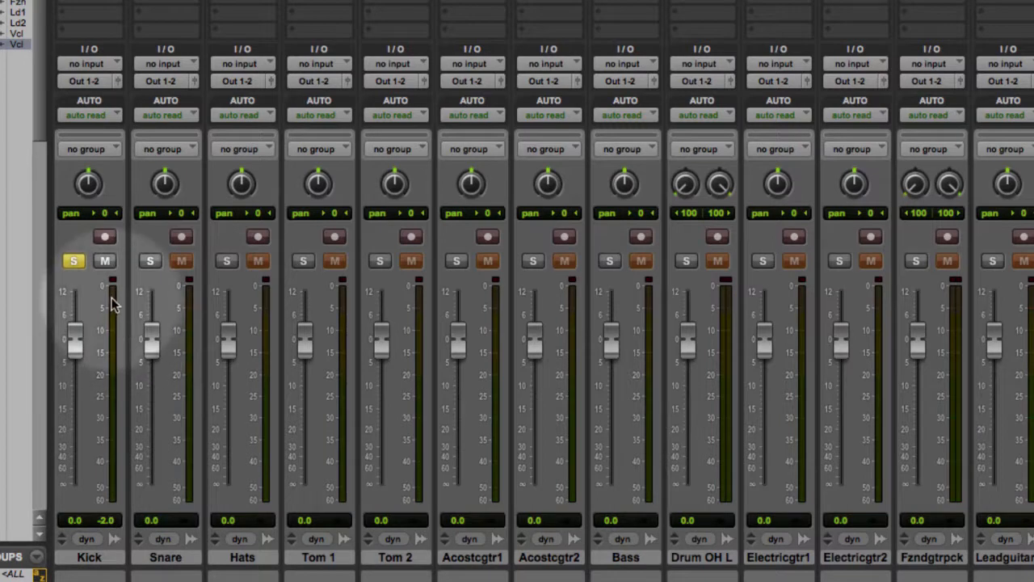
pyautogui.press('space')
pyautogui.press('super+equal')
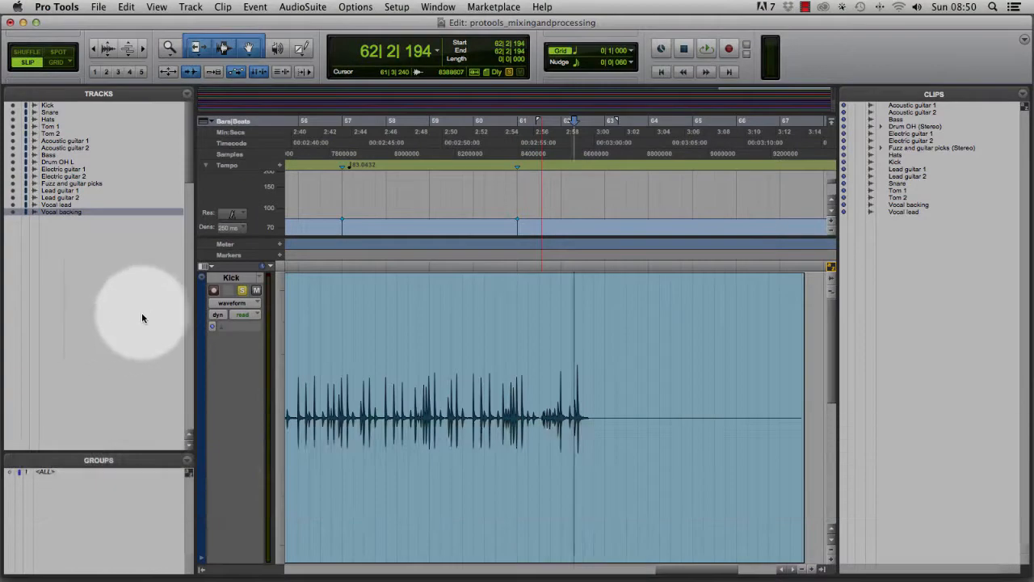
# Normalize the whole Kick clip to 100% peak with AudioSuite Normalize and render it.
pyautogui.click(458, 480)
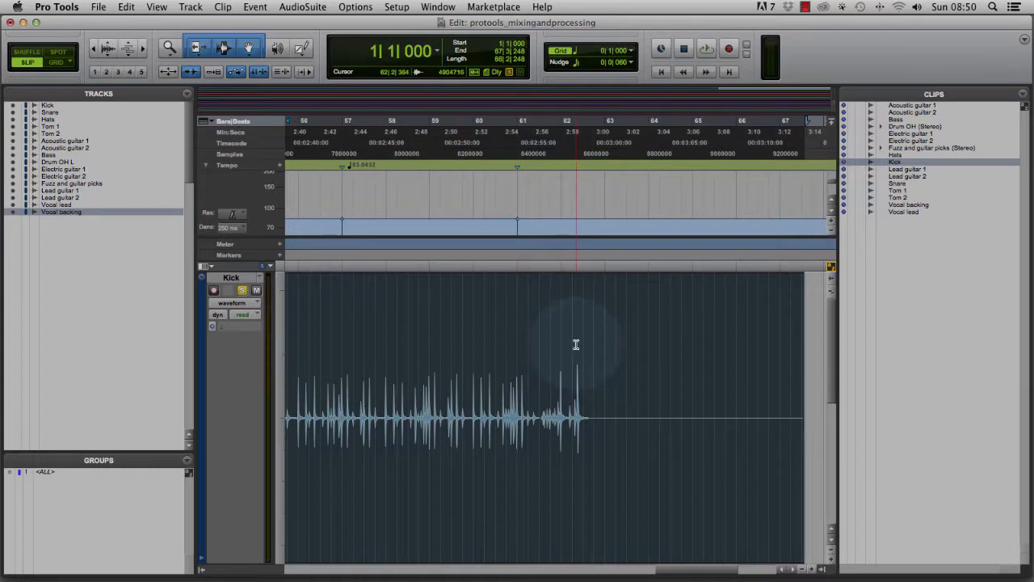
pyautogui.click(303, 7)
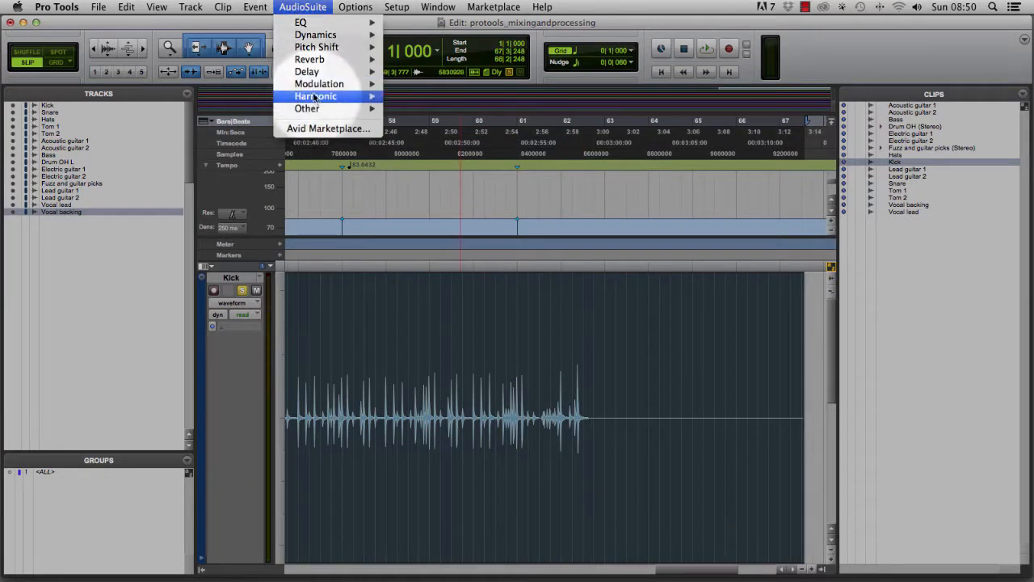
pyautogui.moveTo(322, 109)
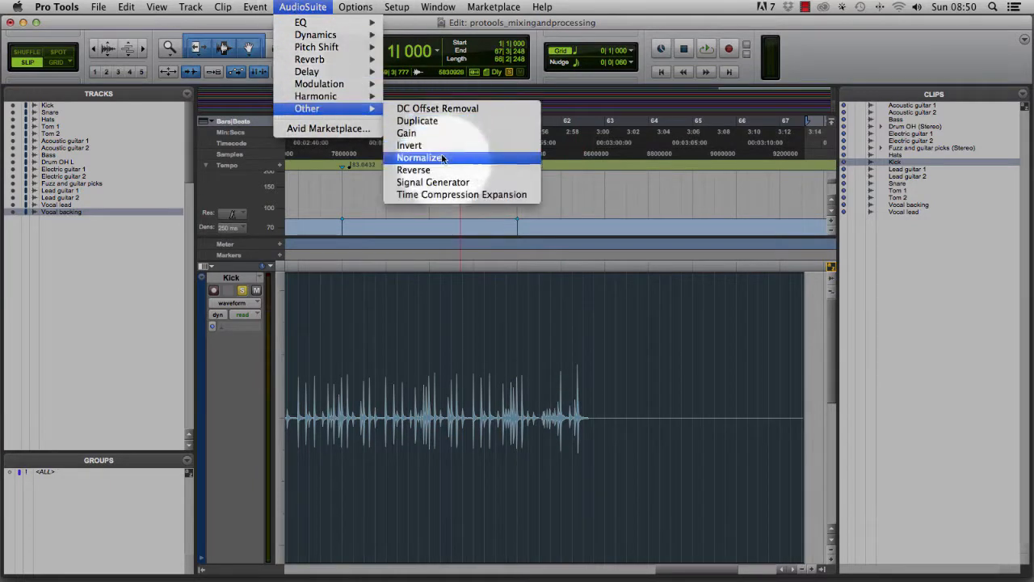
pyautogui.click(421, 160)
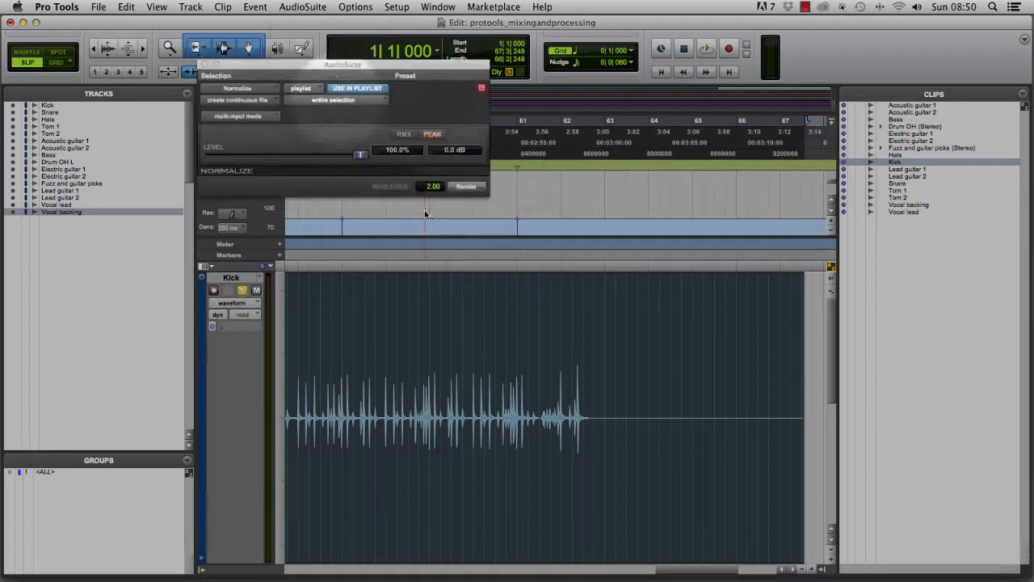
pyautogui.moveTo(377, 144); pyautogui.dragTo(507, 219)
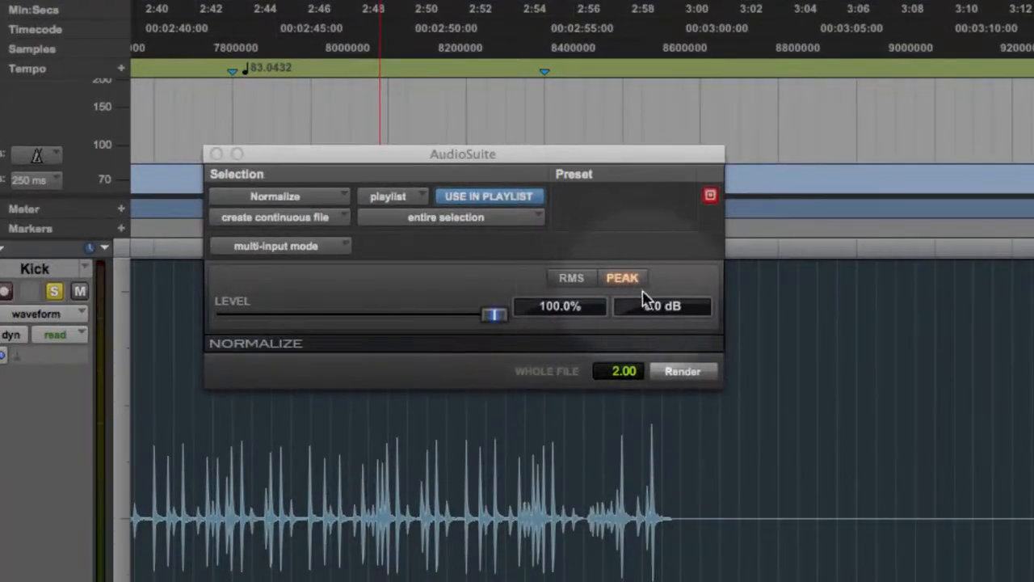
pyautogui.click(656, 373)
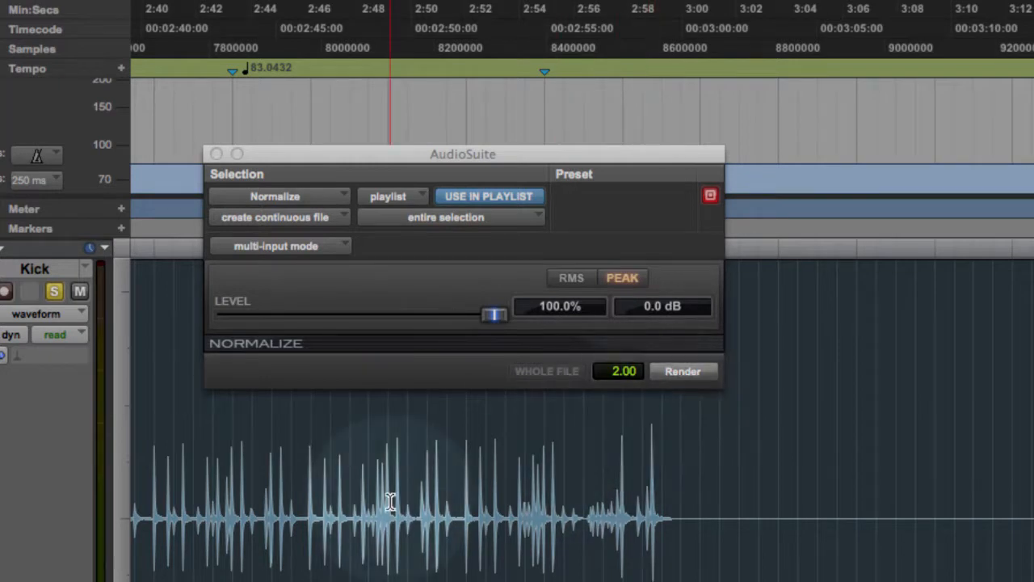
pyautogui.click(683, 372)
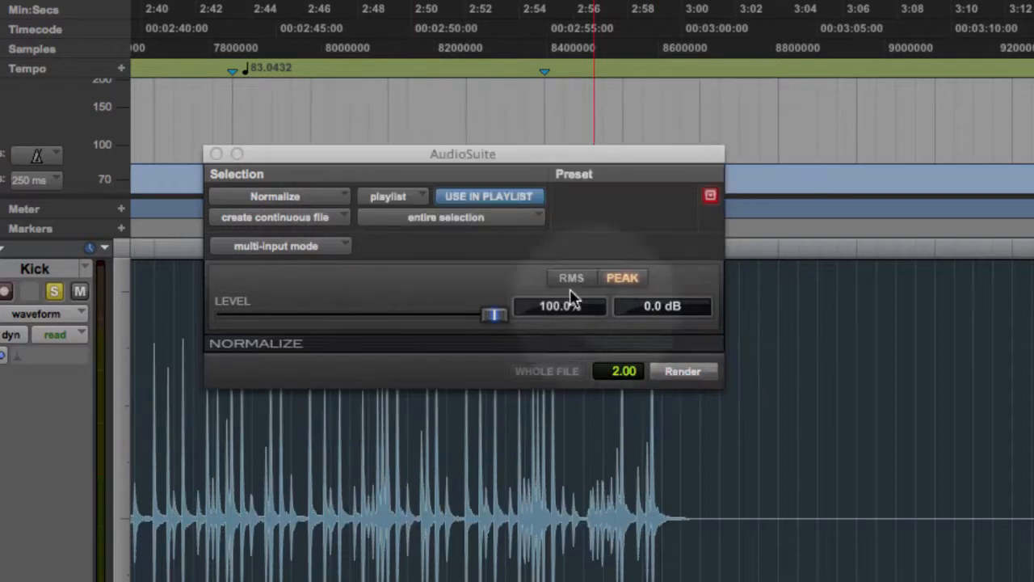
pyautogui.click(216, 153)
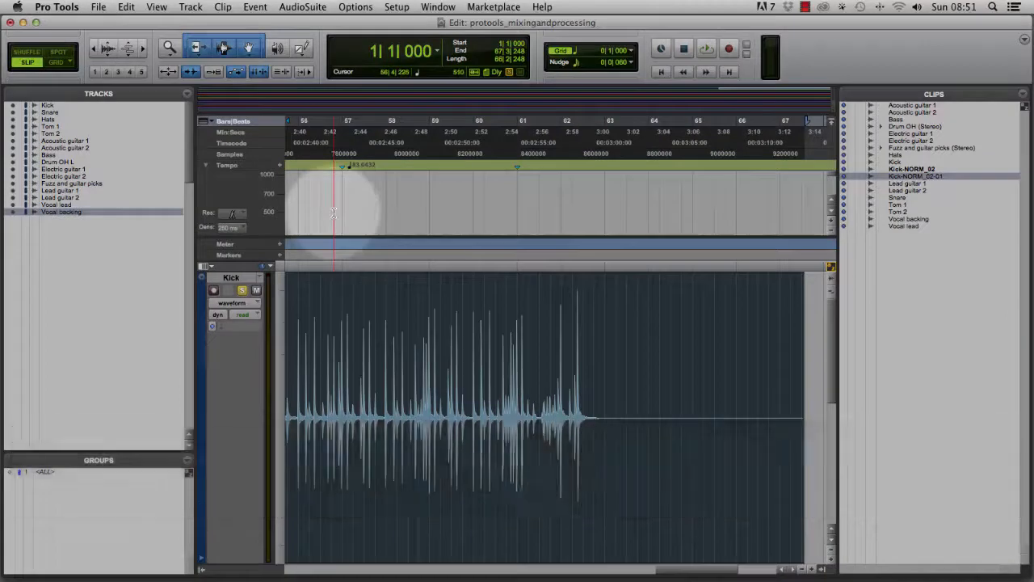
# Play back the normalized Kick in the mixer and check its level meter.
pyautogui.press('super+equal')
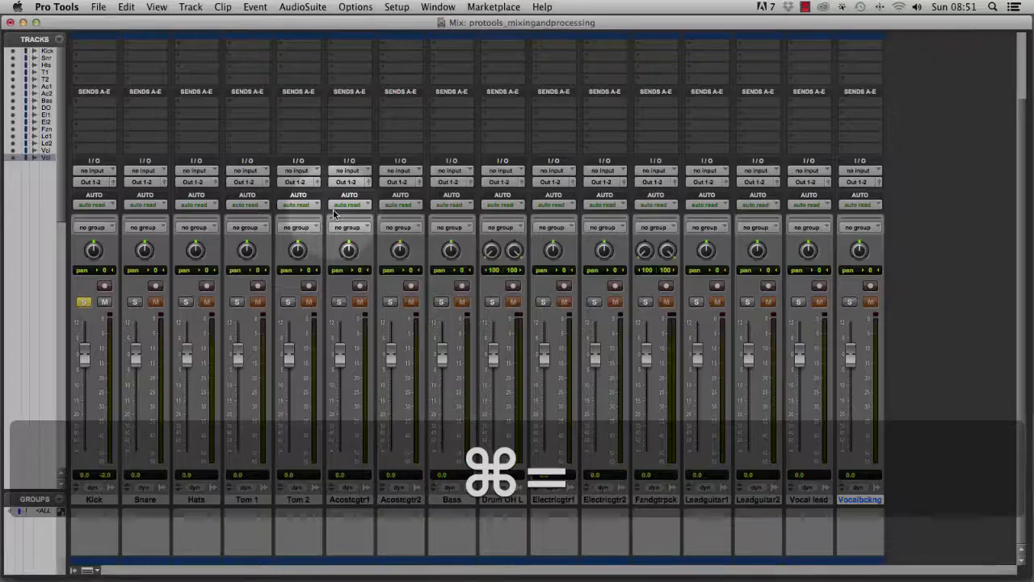
pyautogui.press('super+equal')
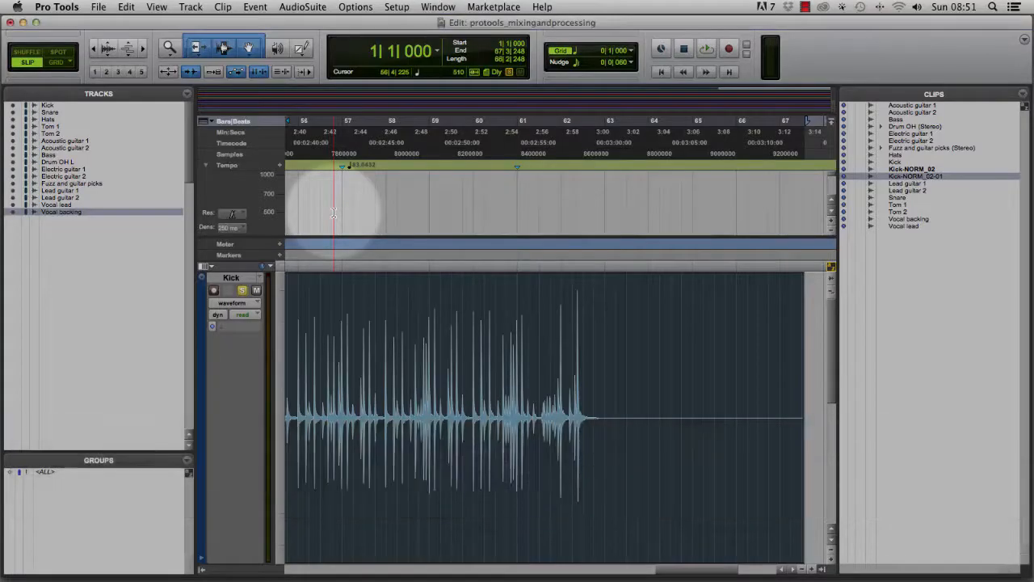
pyautogui.click(573, 292)
pyautogui.press('super+equal')
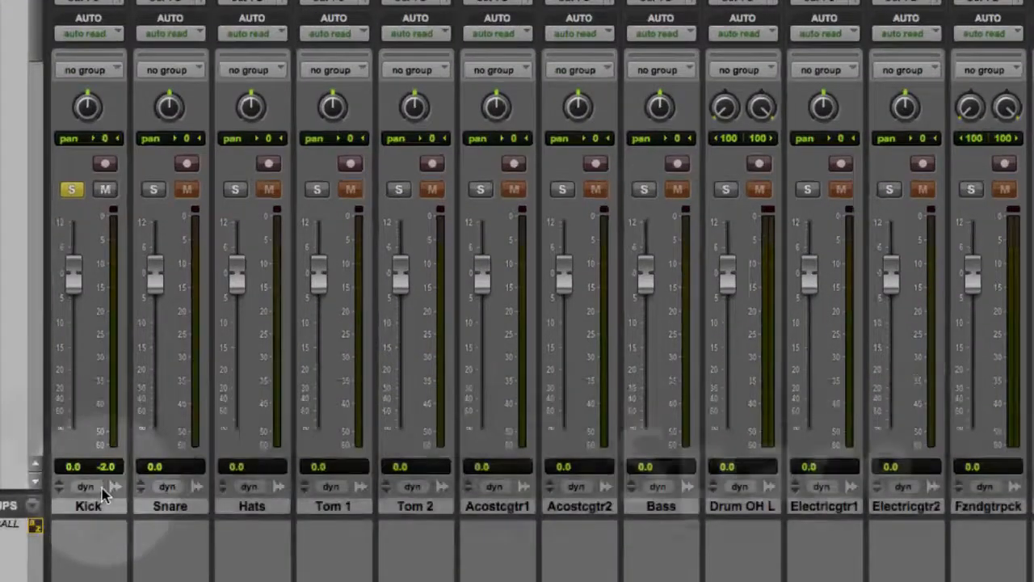
pyautogui.press('space')
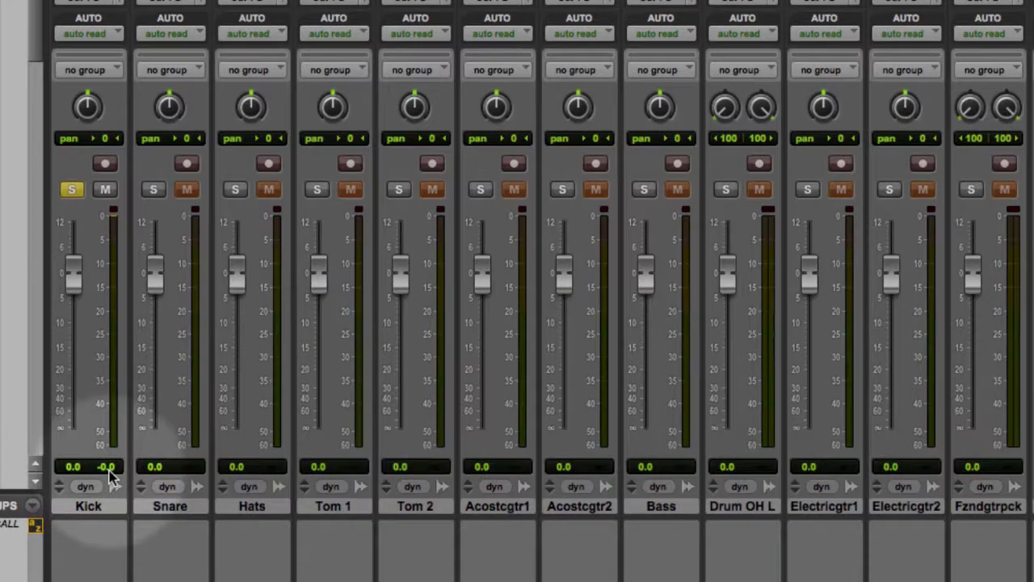
pyautogui.press('super+equal')
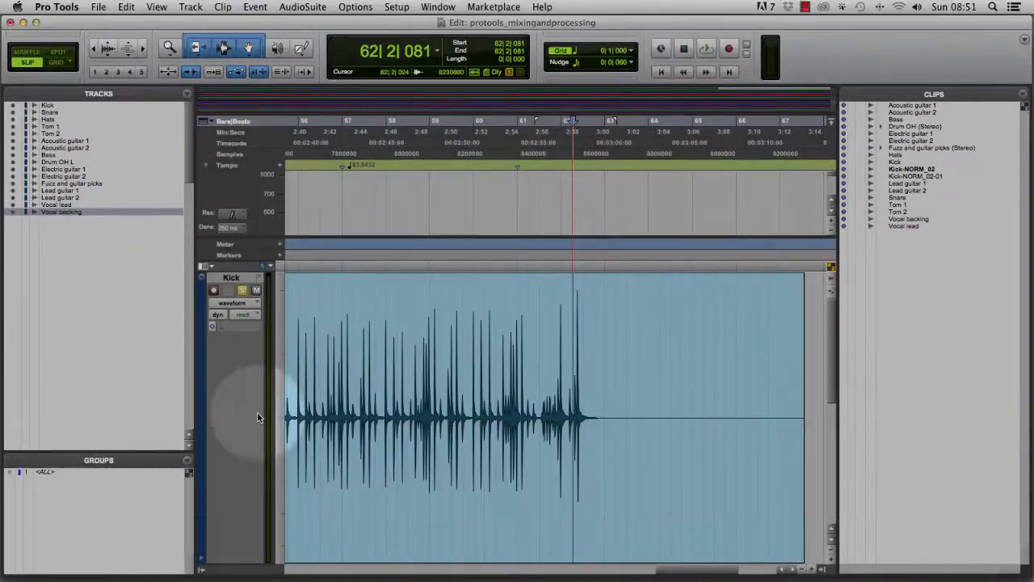
# Fit all tracks to the window height and undo the Kick clip normalization.
pyautogui.scroll(-10, 469, 399)
pyautogui.scroll(10, 446, 408)
pyautogui.scroll(-8, 405, 410)
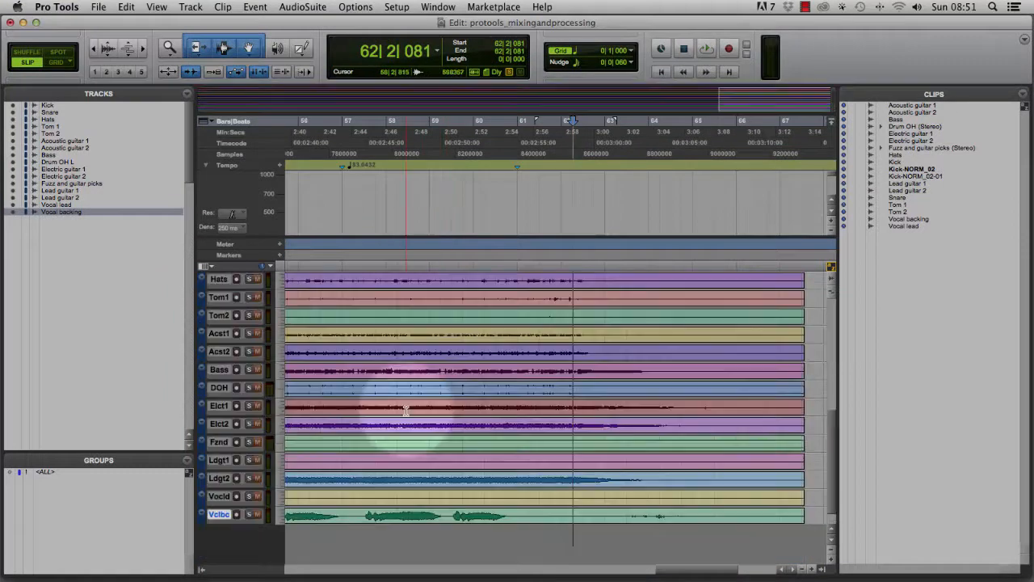
pyautogui.press('ctrl+alt+super+Down')
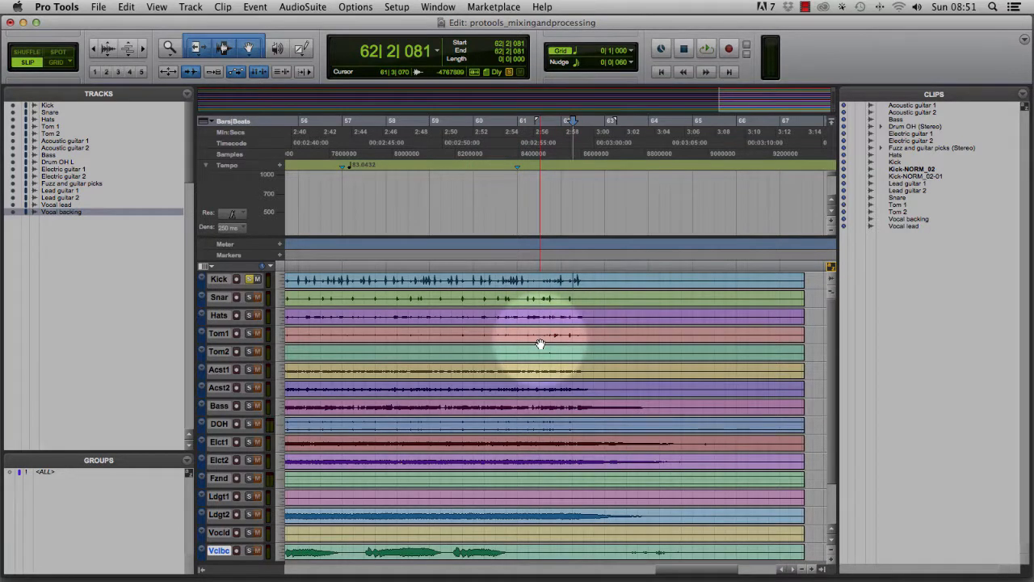
pyautogui.press('super+z')
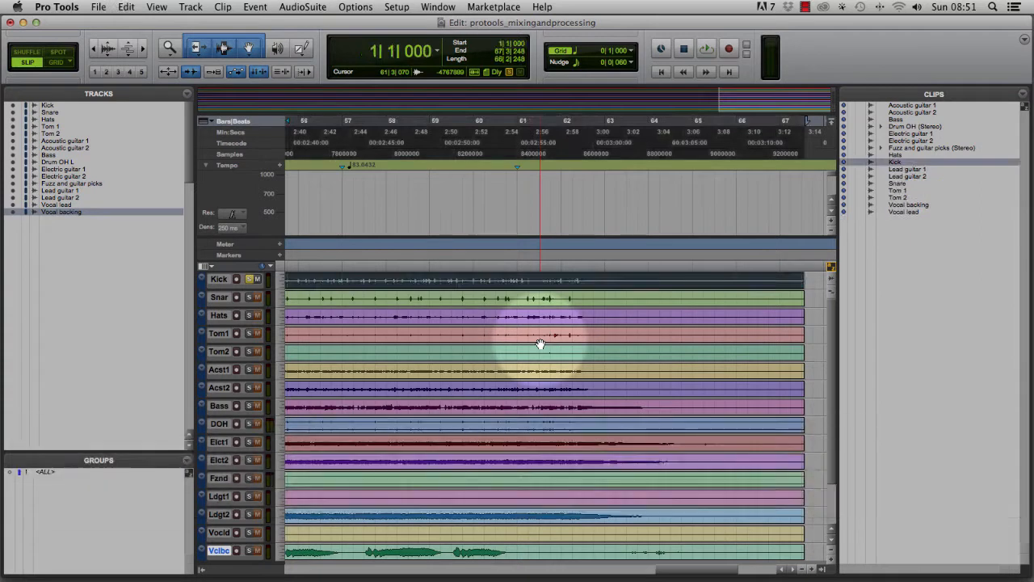
# Collapse the tempo ruler above the tracks.
pyautogui.click(492, 280)
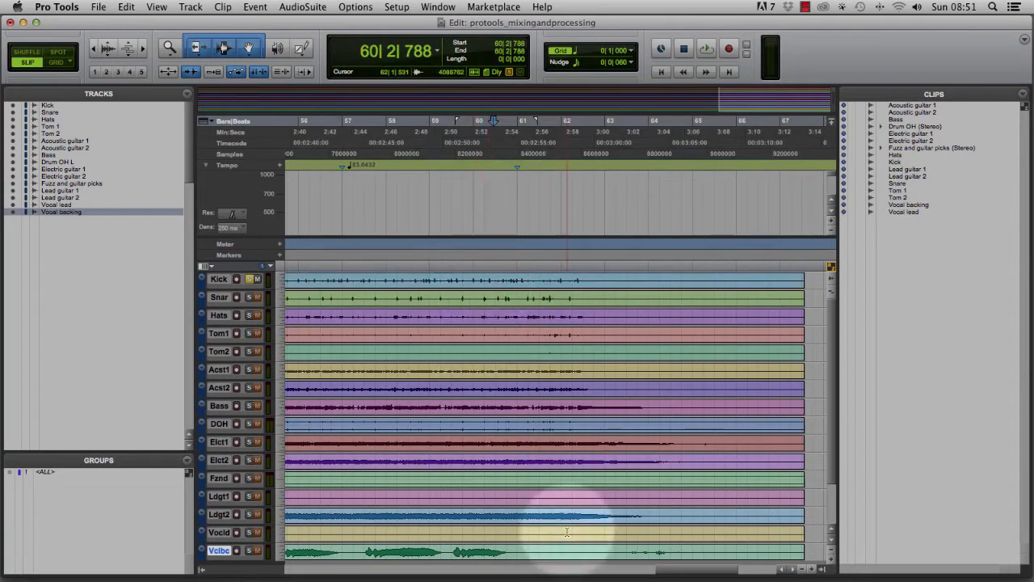
pyautogui.click(205, 165)
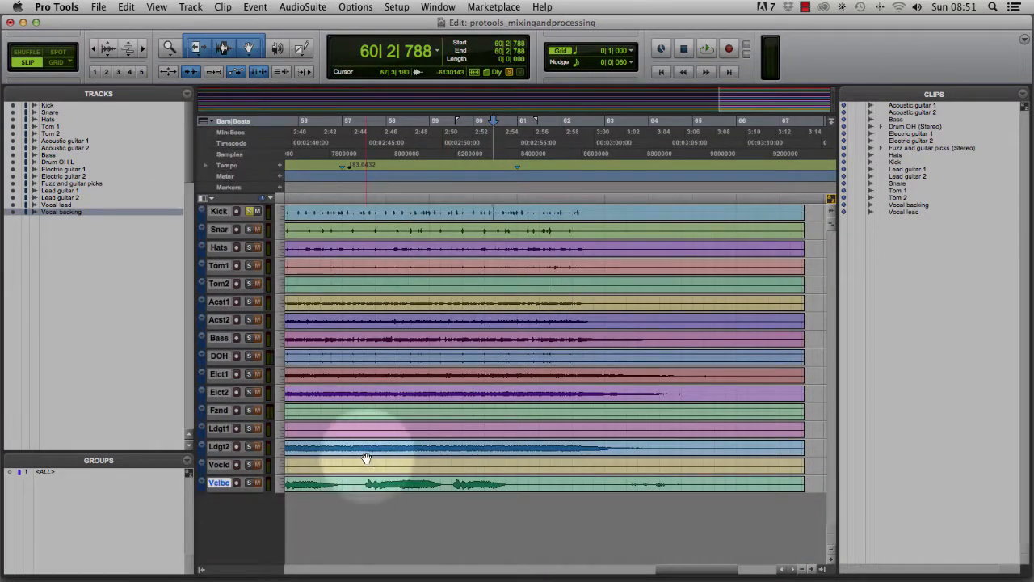
# Refit all tracks to the window and enlarge the Kick track's height.
pyautogui.press('ctrl+alt+super+Down')
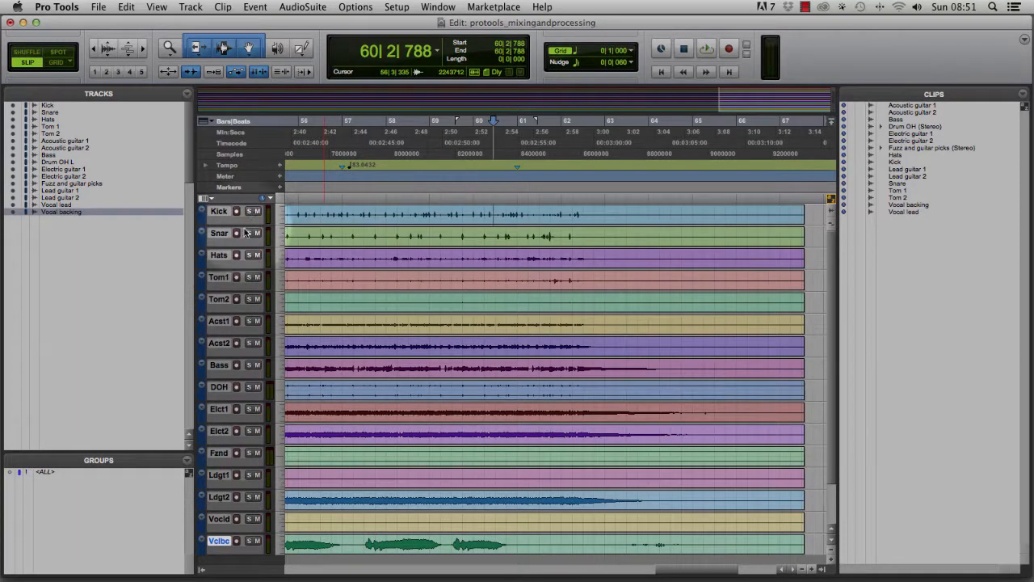
pyautogui.moveTo(243, 225); pyautogui.dragTo(244, 267)
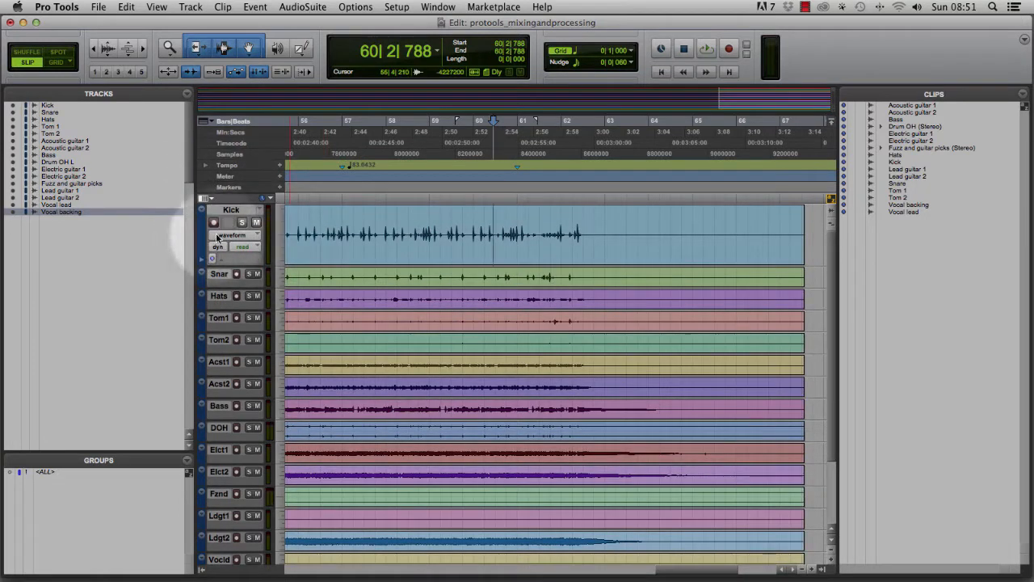
# Show the I/O column in the edit window's track controls.
pyautogui.click(208, 198)
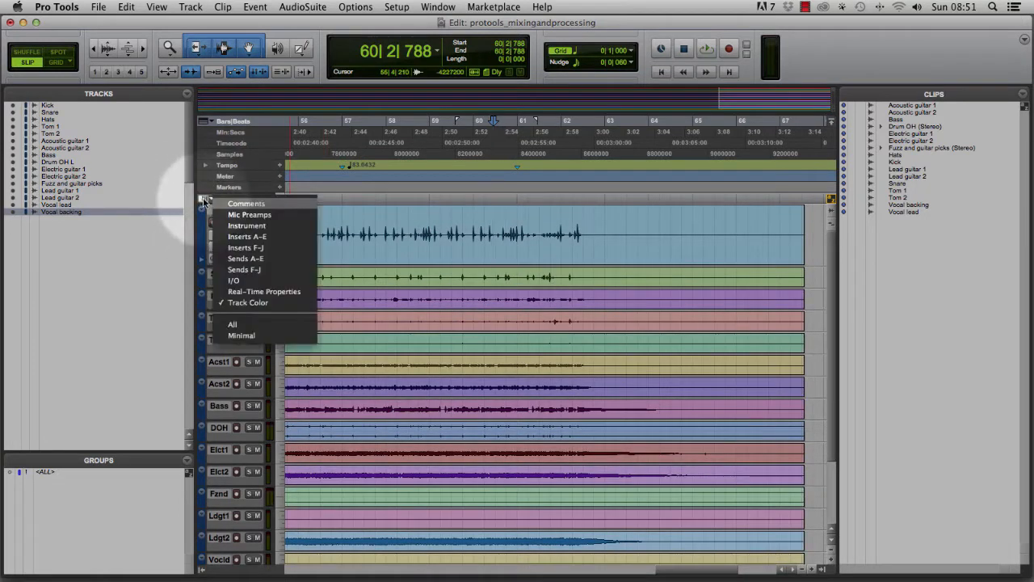
pyautogui.click(244, 280)
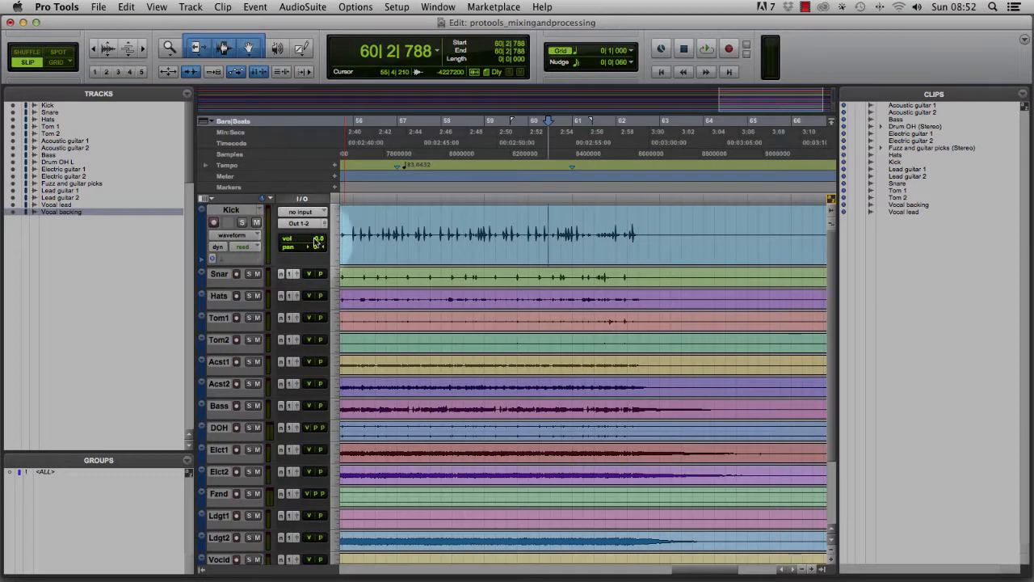
# Lower the Kick track's volume and reset it back to 0 dB.
pyautogui.moveTo(317, 242)
pyautogui.mouseDown()
pyautogui.moveTo(316, 274)
pyautogui.moveTo(317, 245)
pyautogui.mouseUp()
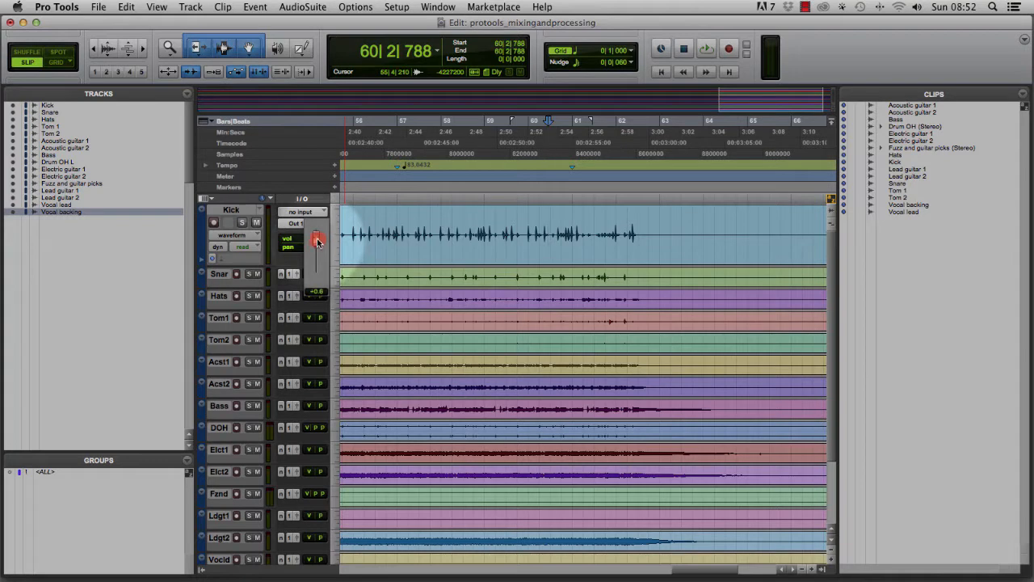
pyautogui.moveTo(316, 248); pyautogui.dragTo(317, 254)
pyautogui.press('alt')
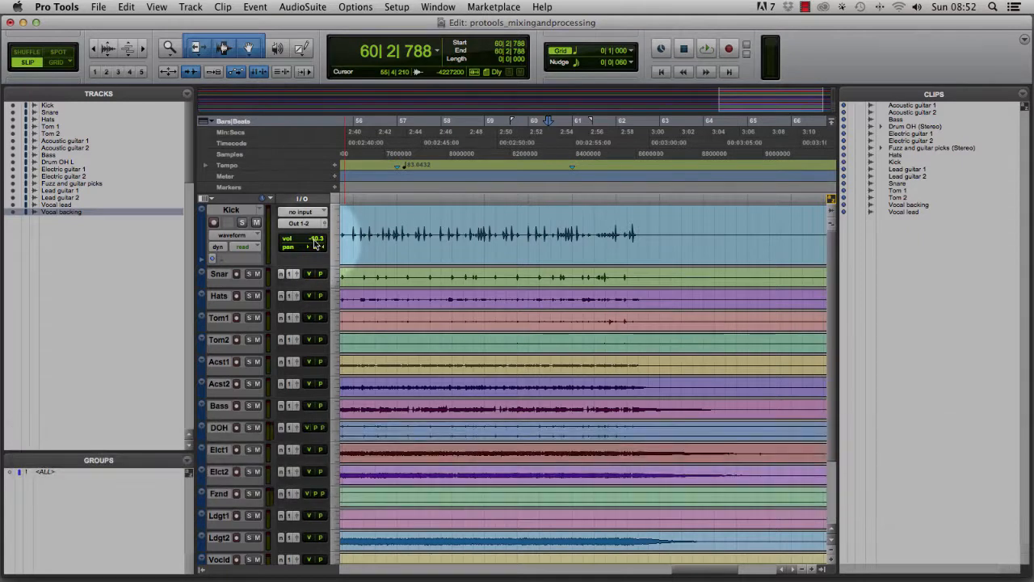
pyautogui.press('alt')
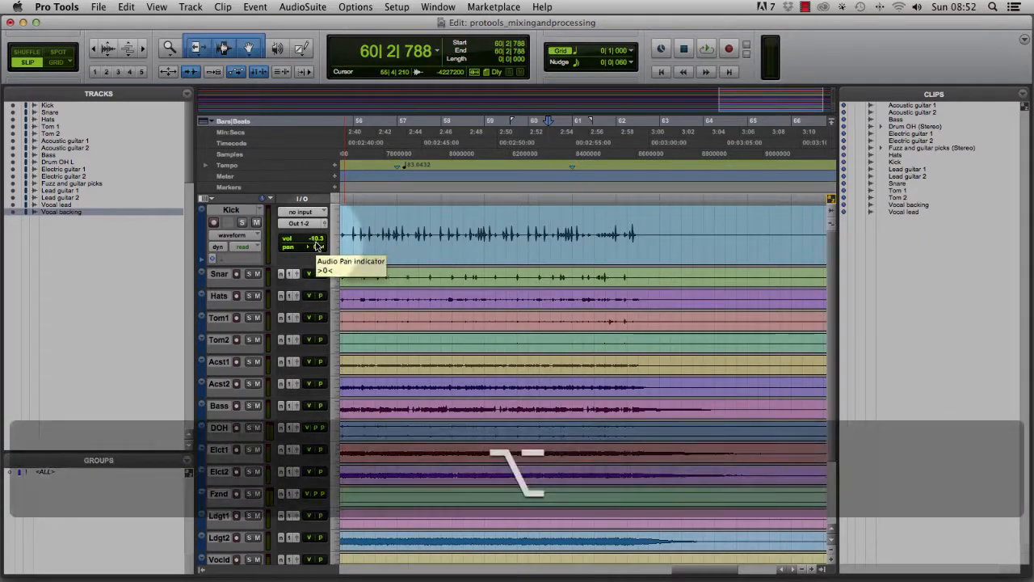
pyautogui.keyDown('alt'); pyautogui.click(316, 240); pyautogui.keyUp('alt')
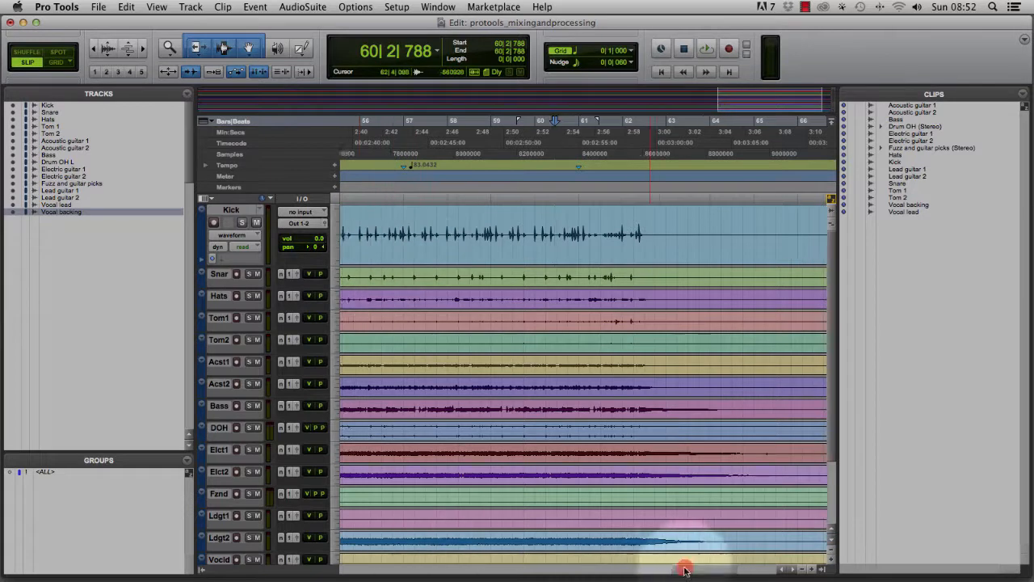
# Adjust the Kick clip's gain at the session start and reset it to 0 dB.
pyautogui.moveTo(686, 569); pyautogui.dragTo(330, 572)
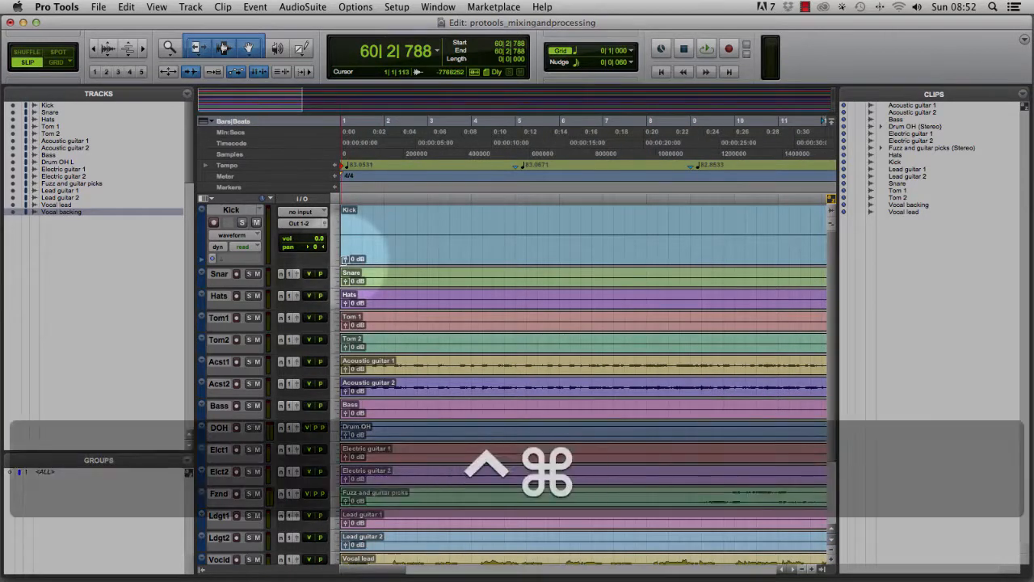
pyautogui.press('ctrl+super+bracketleft')
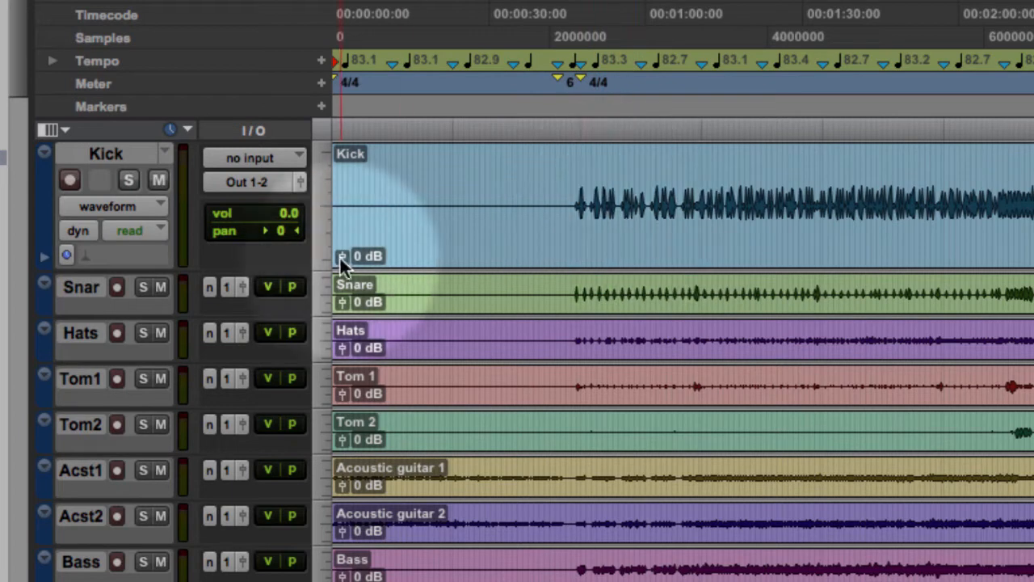
pyautogui.click(340, 257)
pyautogui.moveTo(341, 264); pyautogui.dragTo(344, 257)
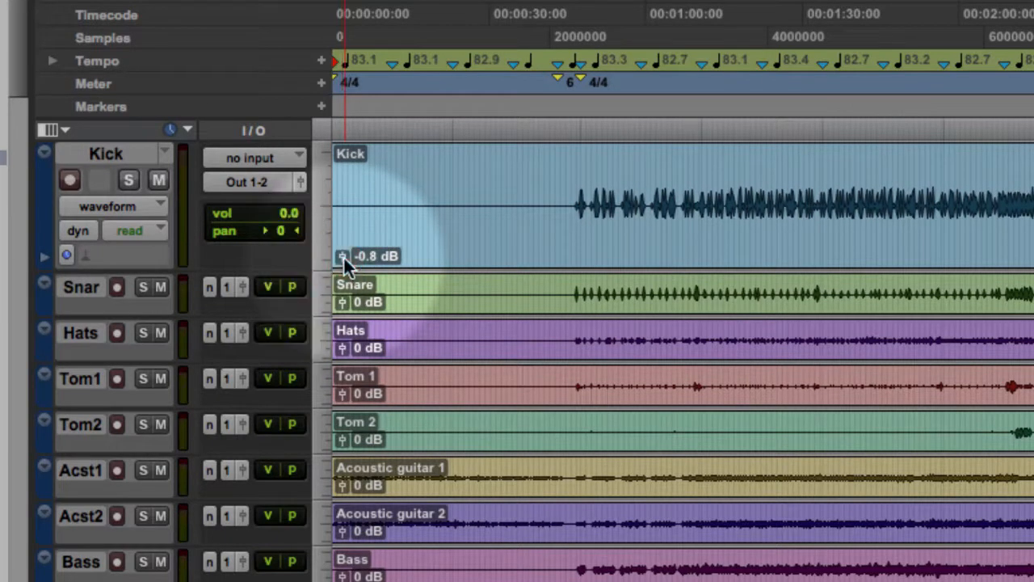
pyautogui.keyDown('alt'); pyautogui.click(344, 255); pyautogui.keyUp('alt')
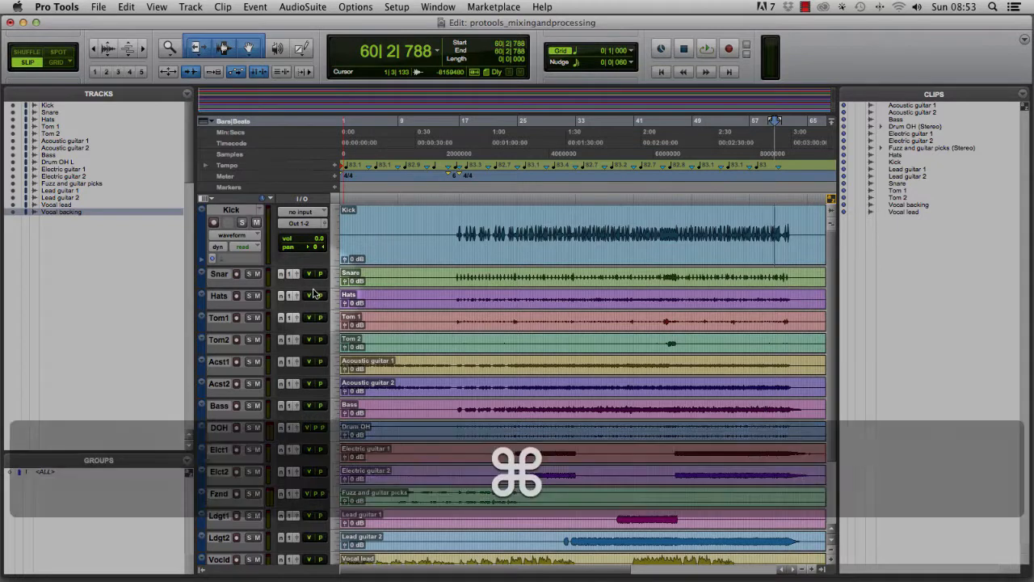
# Pull down the Kick fader in the mixer and reset it to 0 dB.
pyautogui.press('super+equal')
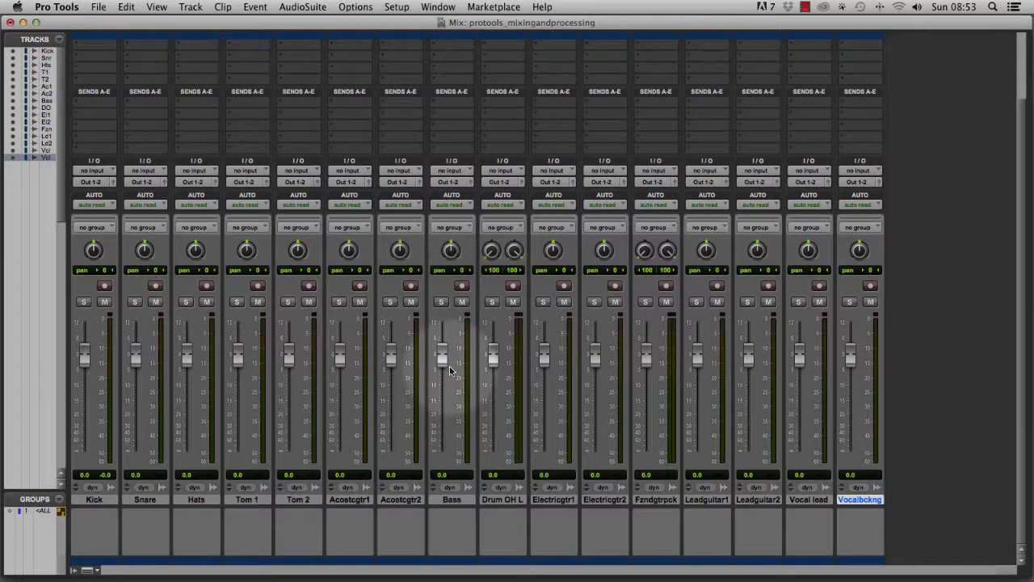
pyautogui.moveTo(84, 354); pyautogui.dragTo(90, 357)
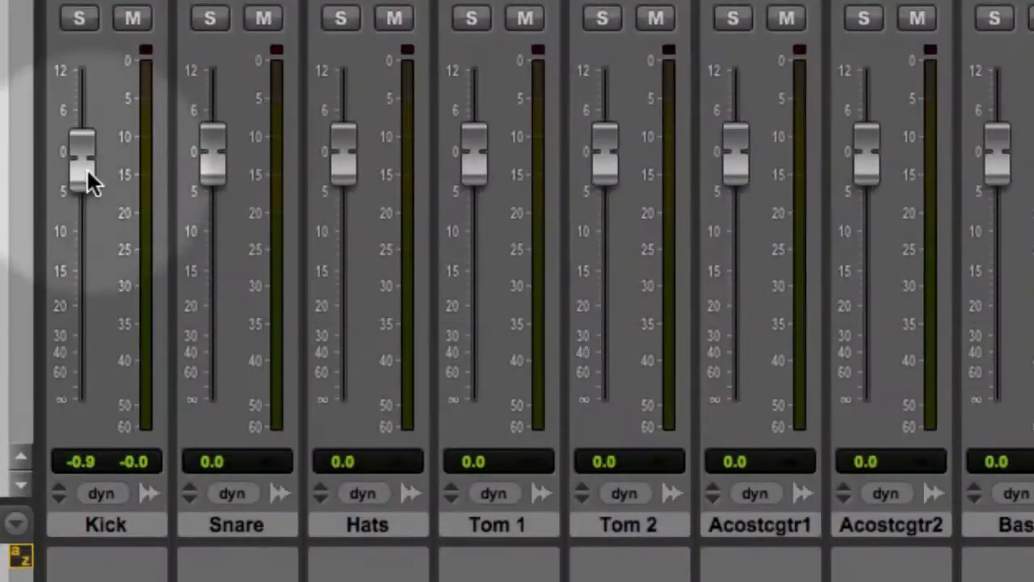
pyautogui.click(84, 209)
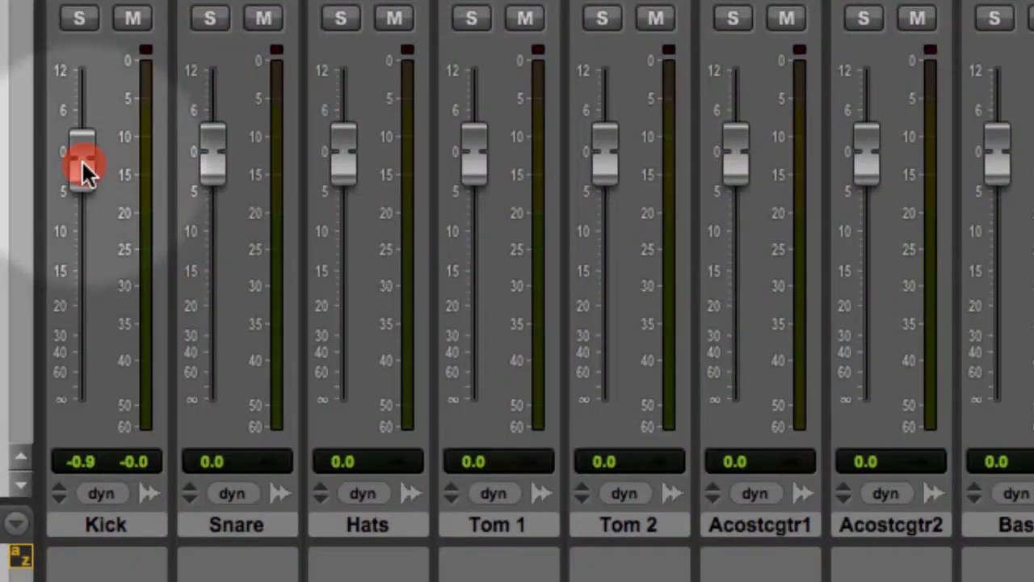
pyautogui.moveTo(82, 159); pyautogui.dragTo(82, 162)
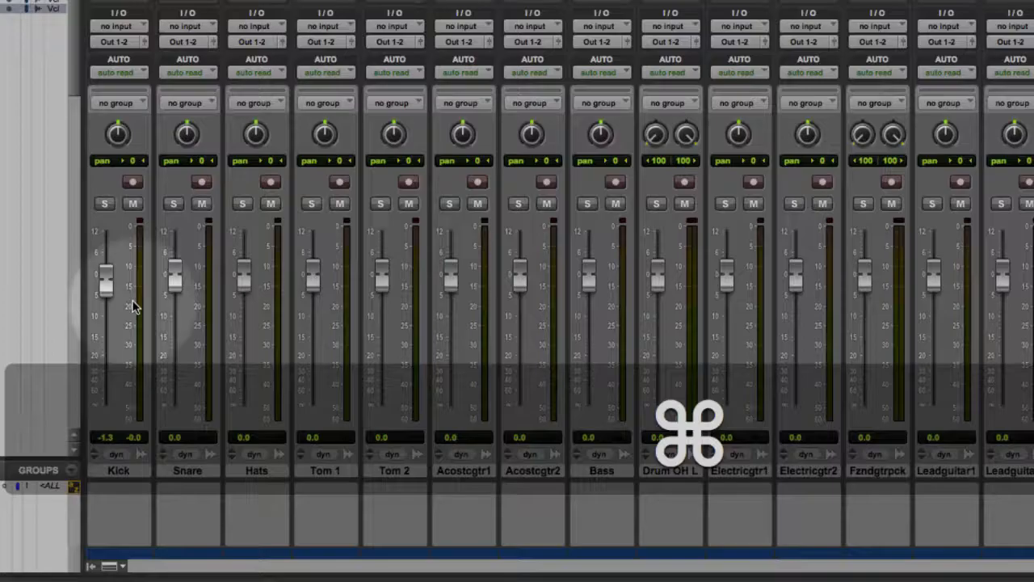
pyautogui.moveTo(104, 279)
pyautogui.mouseDown()
pyautogui.moveTo(105, 301)
pyautogui.moveTo(109, 262)
pyautogui.moveTo(114, 377)
pyautogui.moveTo(106, 285)
pyautogui.mouseUp()
pyautogui.keyDown('alt'); pyautogui.click(106, 284); pyautogui.keyUp('alt')
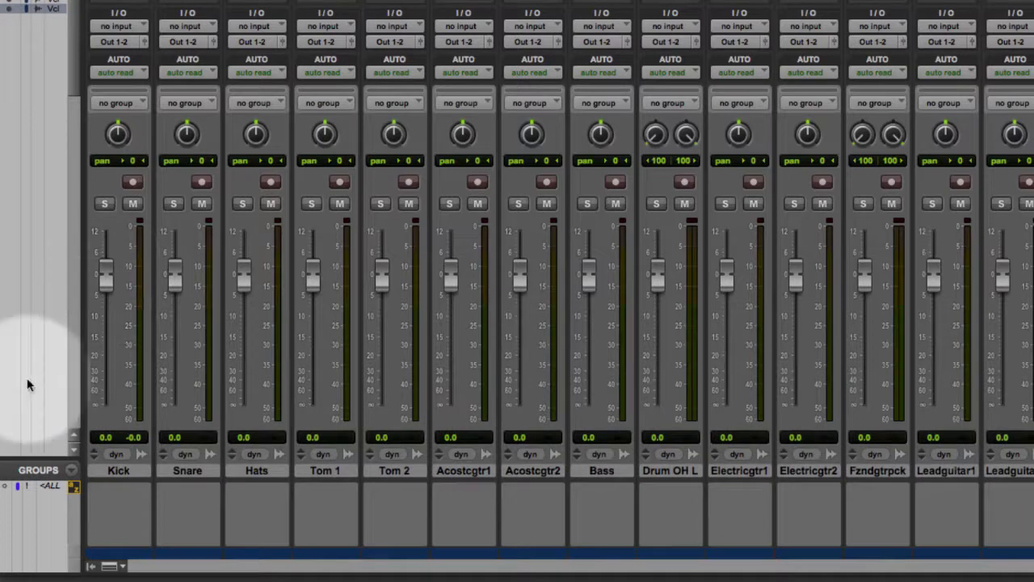
# Activate the All group, pull every fader down to minus infinity, and deactivate the group.
pyautogui.click(44, 484)
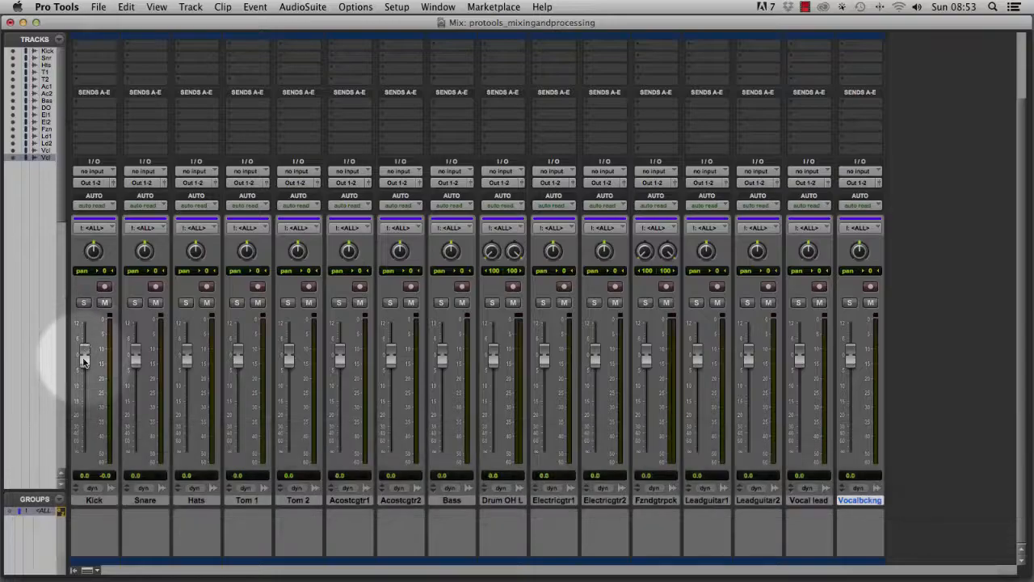
pyautogui.moveTo(83, 361); pyautogui.dragTo(85, 554)
pyautogui.click(37, 513)
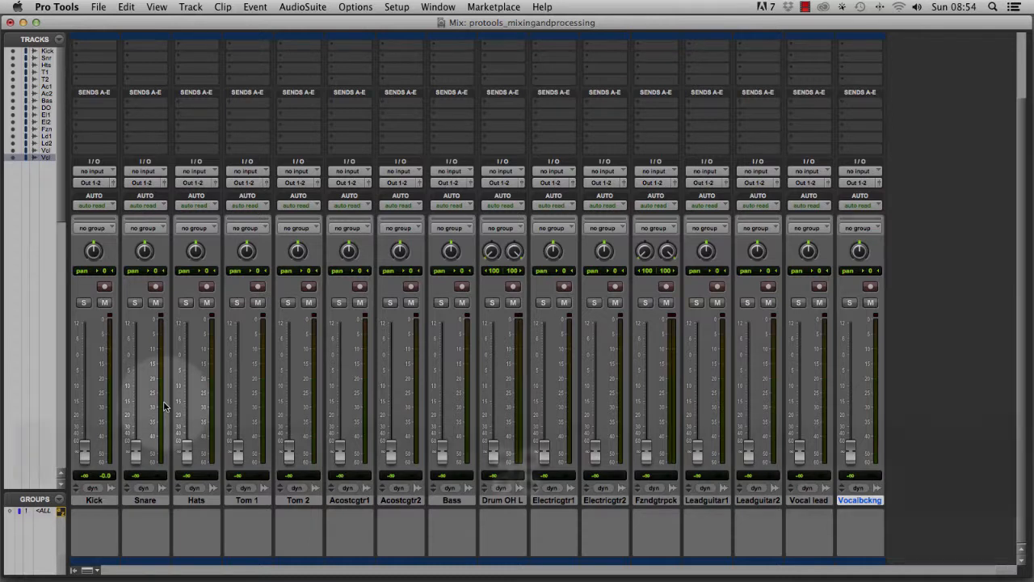
# Raise the Vocal lead fader to -6.0 dB in the mixer.
pyautogui.press('super+equal')
pyautogui.scroll(-3, 465, 329)
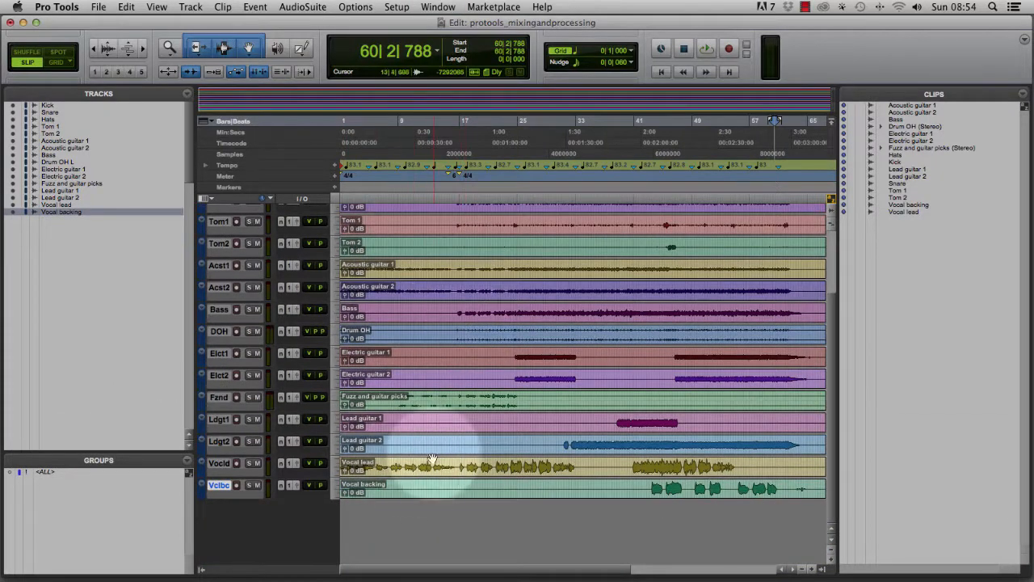
pyautogui.press('super+equal')
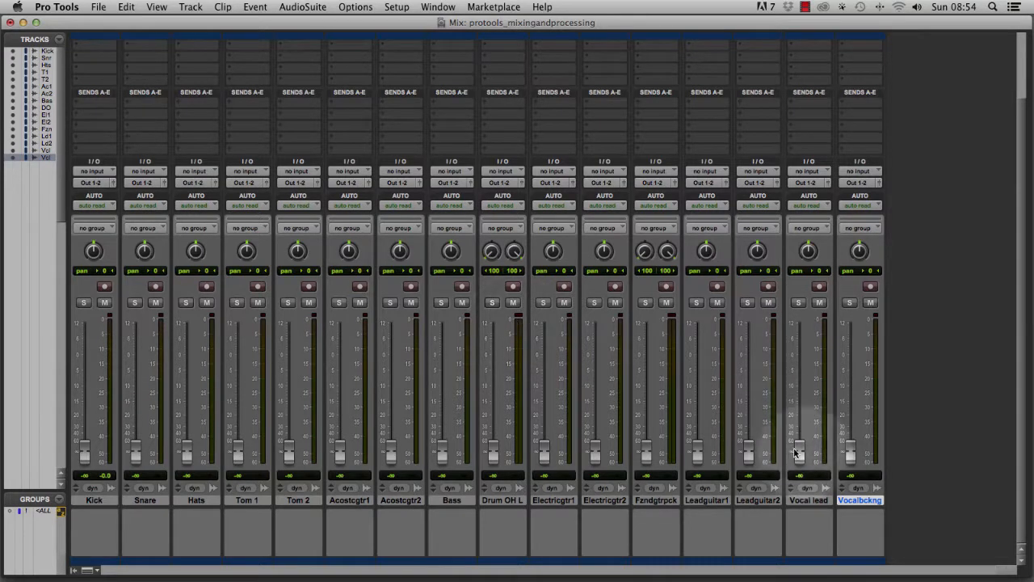
pyautogui.moveTo(800, 453); pyautogui.dragTo(799, 377)
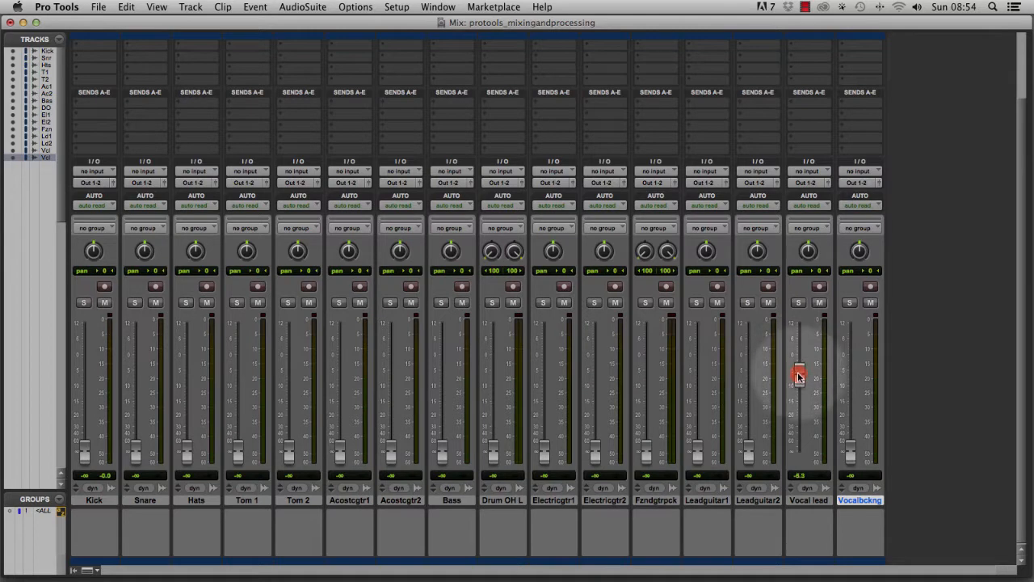
pyautogui.press('alt')
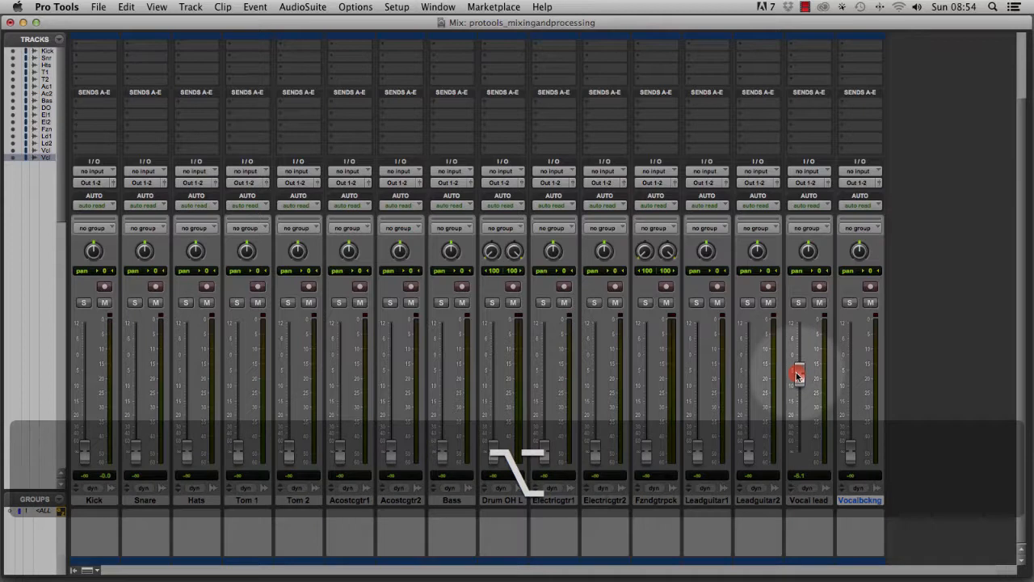
pyautogui.press('super')
pyautogui.moveTo(798, 376); pyautogui.dragTo(797, 374)
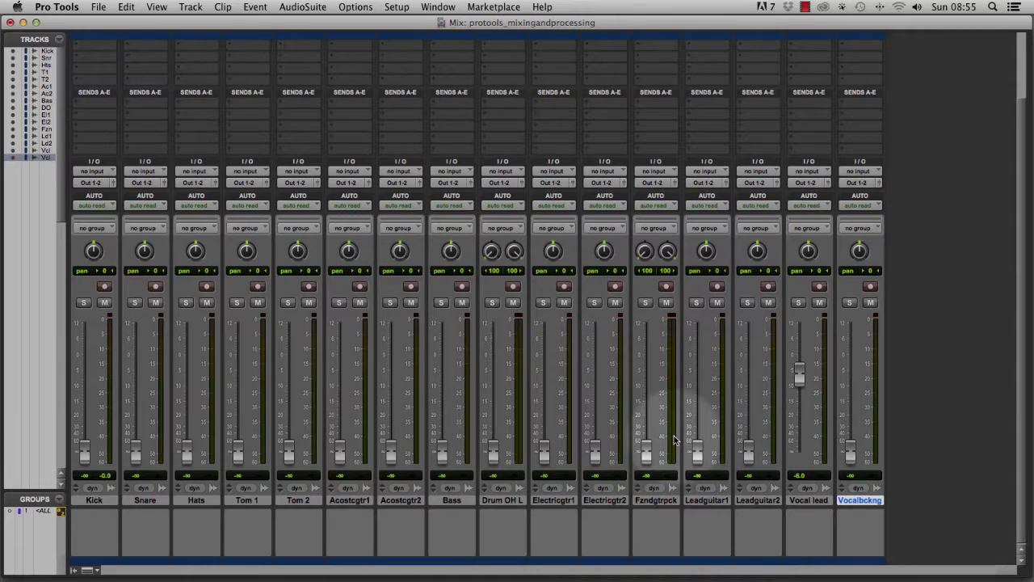
# Play the session back from the start while viewing the mixer.
pyautogui.press('super+equal')
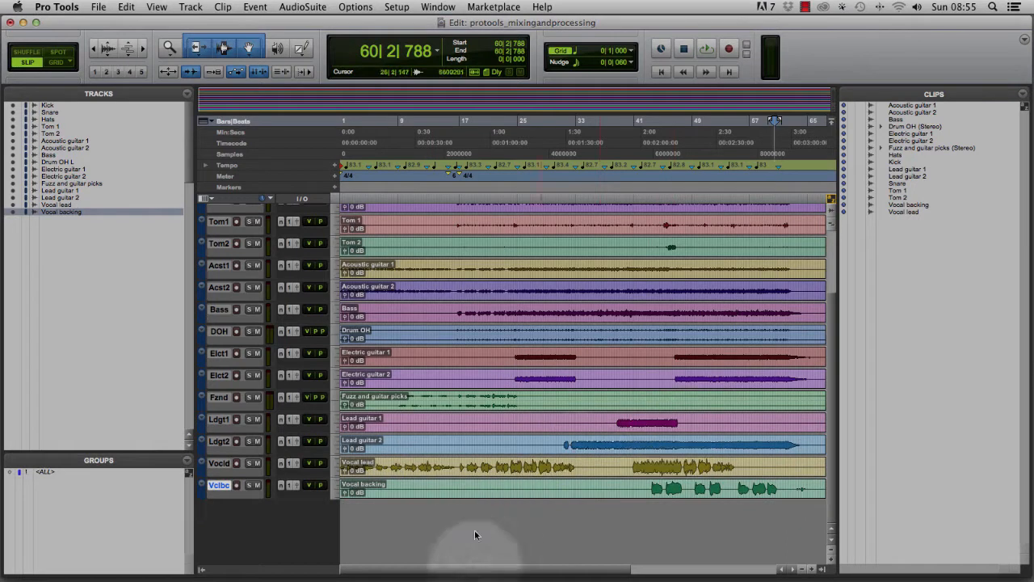
pyautogui.press('super+equal')
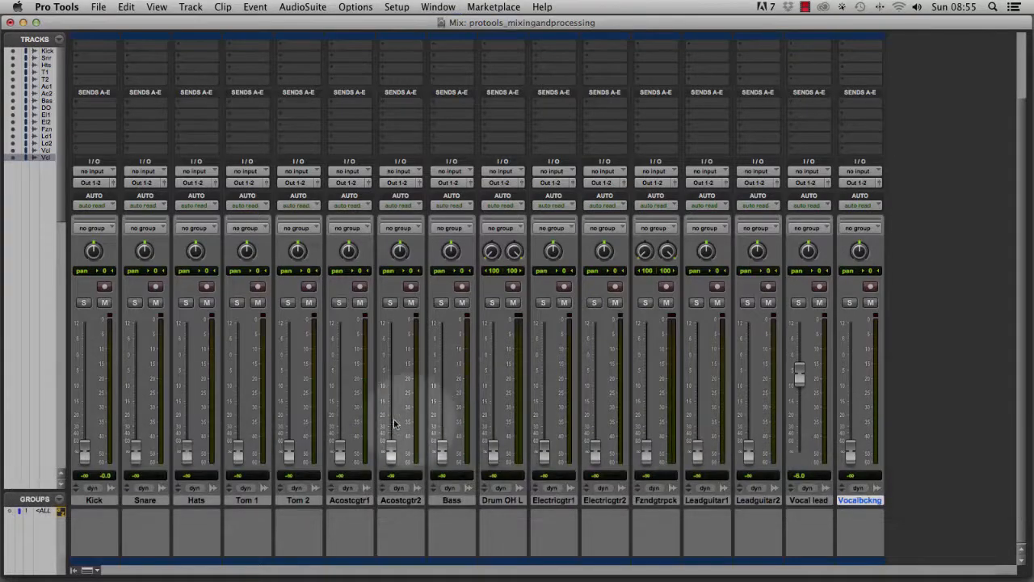
pyautogui.press('space')
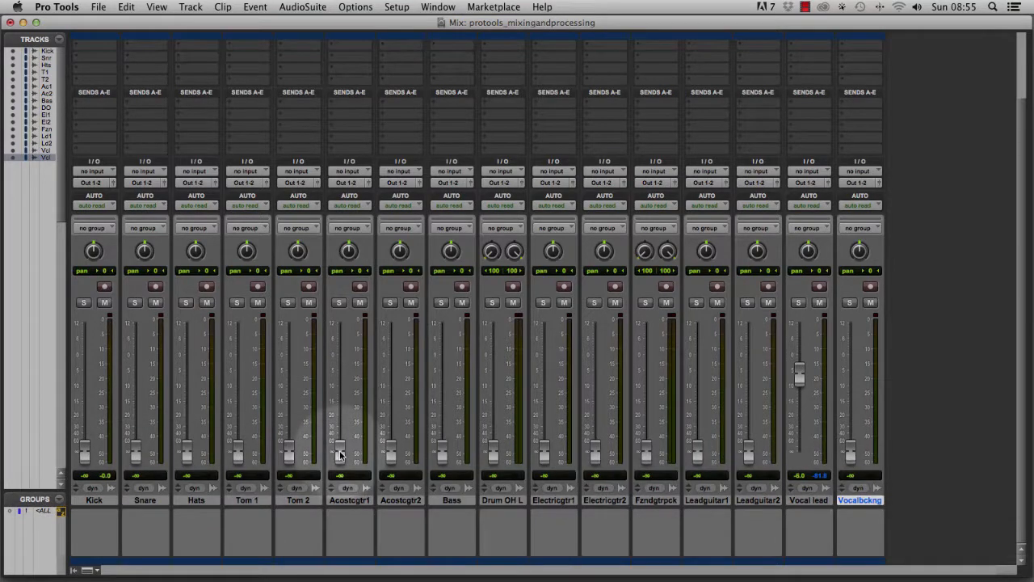
pyautogui.press('super+equal')
pyautogui.press('Return')
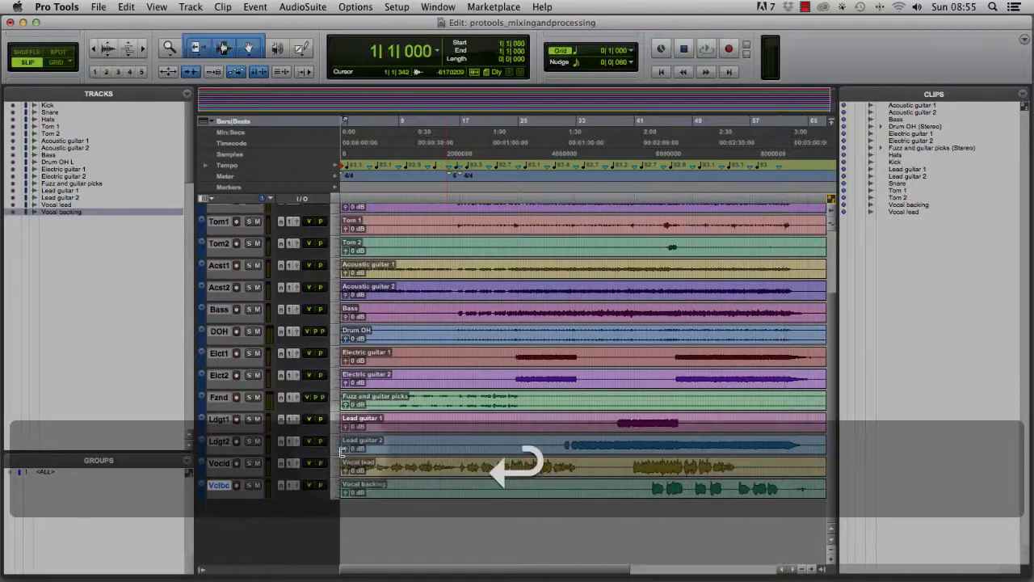
pyautogui.press('space')
pyautogui.press('super+equal')
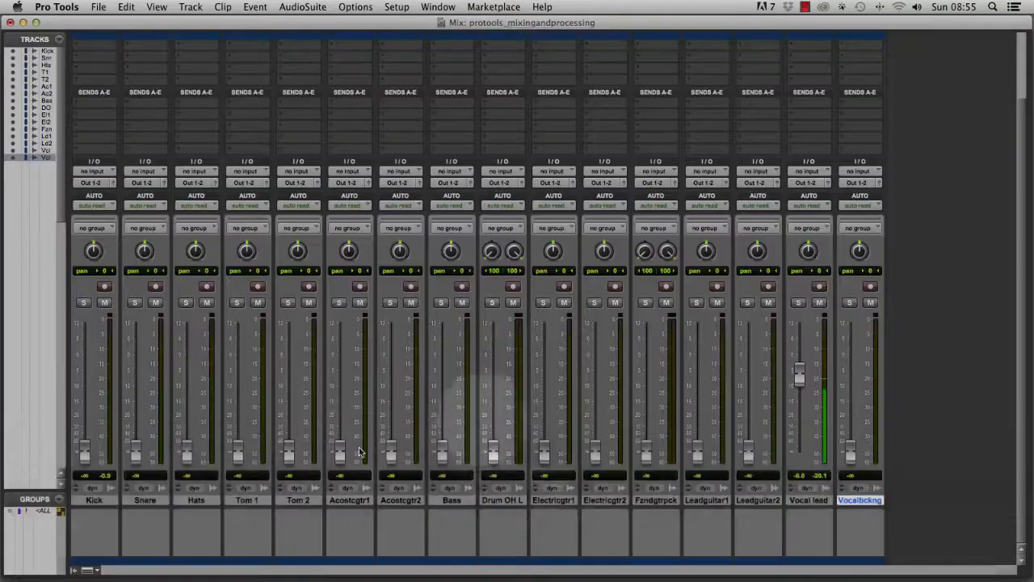
# Raise Acoustic guitar 1 to -4.4 dB, Acoustic guitar 2 to -4.0 dB and Fuzz and guitar picks to -19.7 dB, then stop playback.
pyautogui.moveTo(340, 452); pyautogui.dragTo(340, 366)
pyautogui.moveTo(390, 452); pyautogui.dragTo(390, 373)
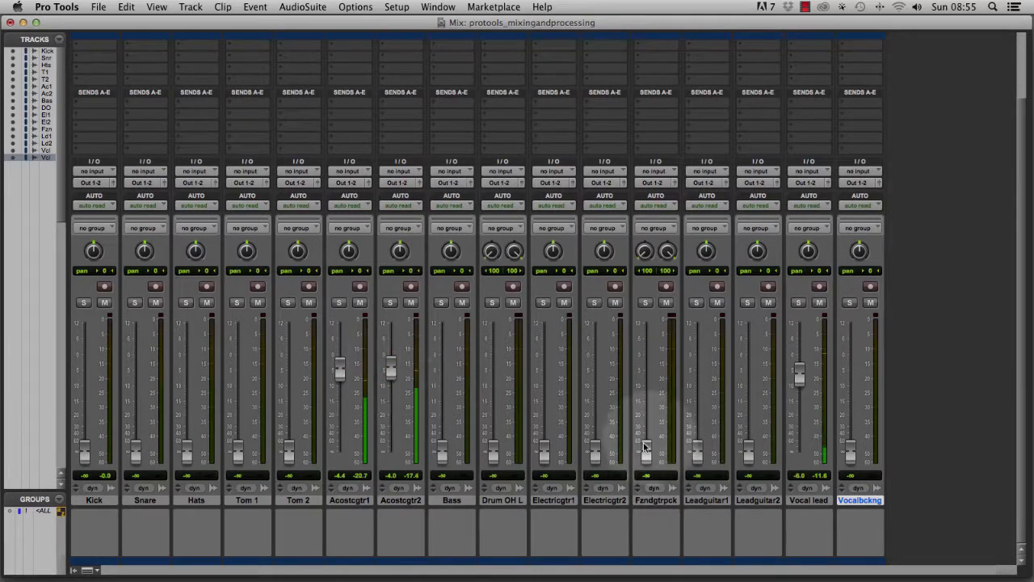
pyautogui.moveTo(646, 451); pyautogui.dragTo(643, 416)
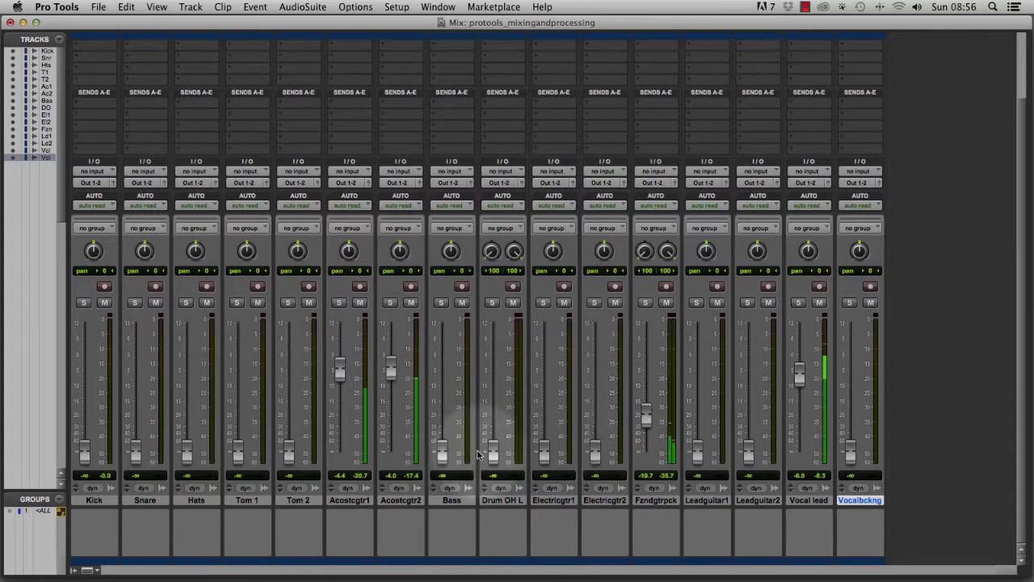
pyautogui.press('space')
# Enlarge the Vocal lead track to fill the edit window.
pyautogui.press('super+equal')
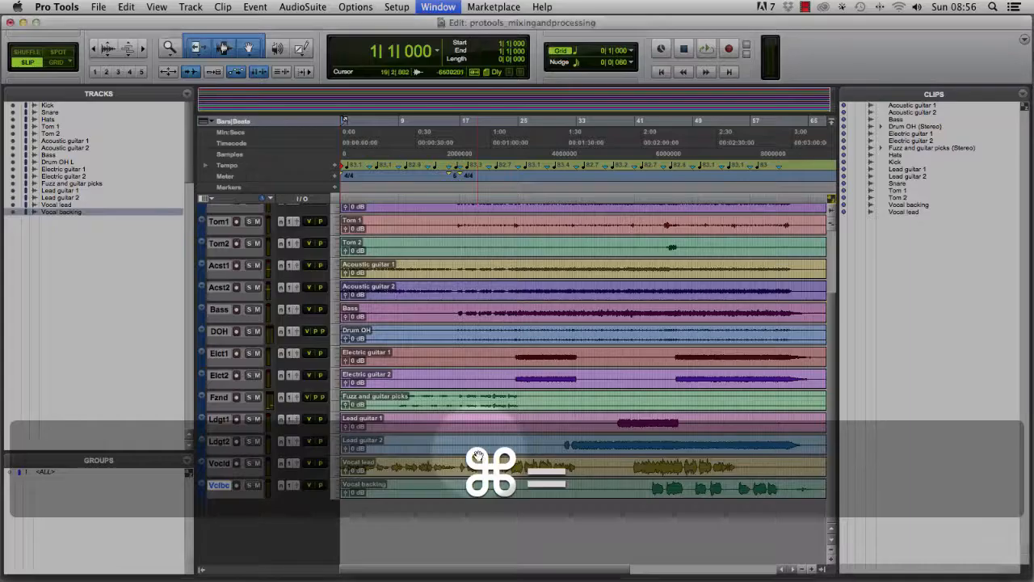
pyautogui.click(433, 468)
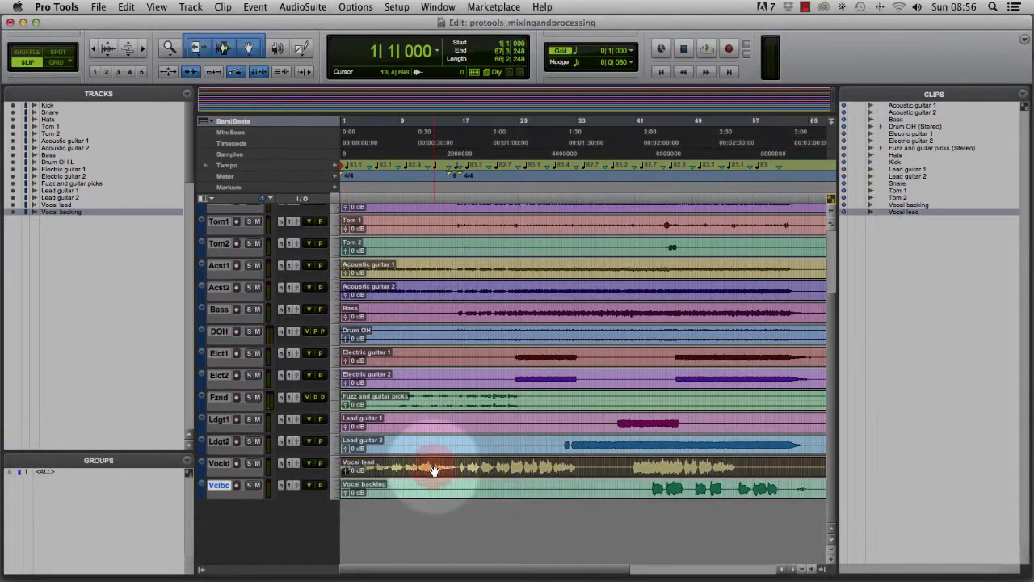
pyautogui.press('ctrl+super+Down')
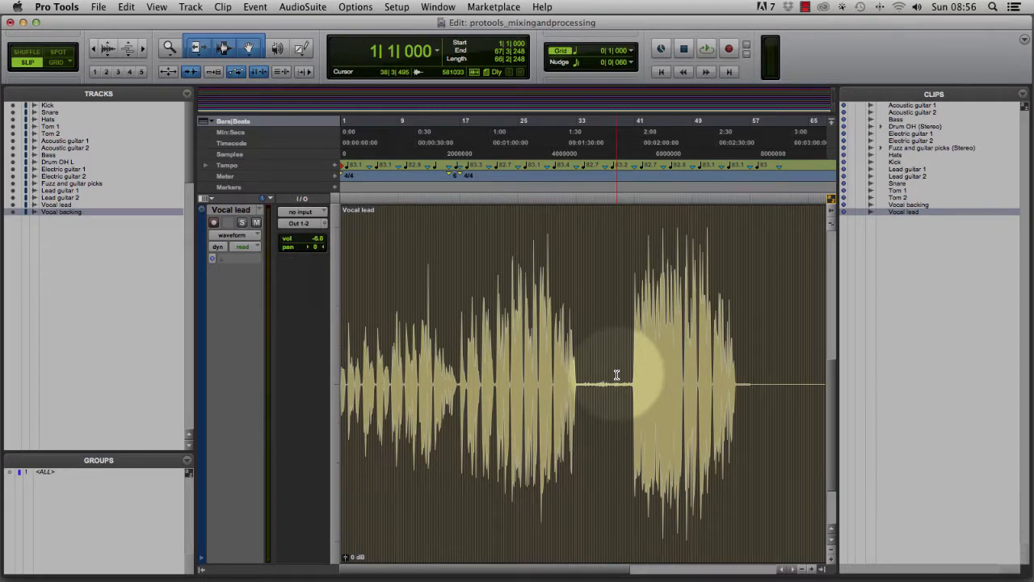
# Fit all tracks back into the edit window.
pyautogui.press('super+equal')
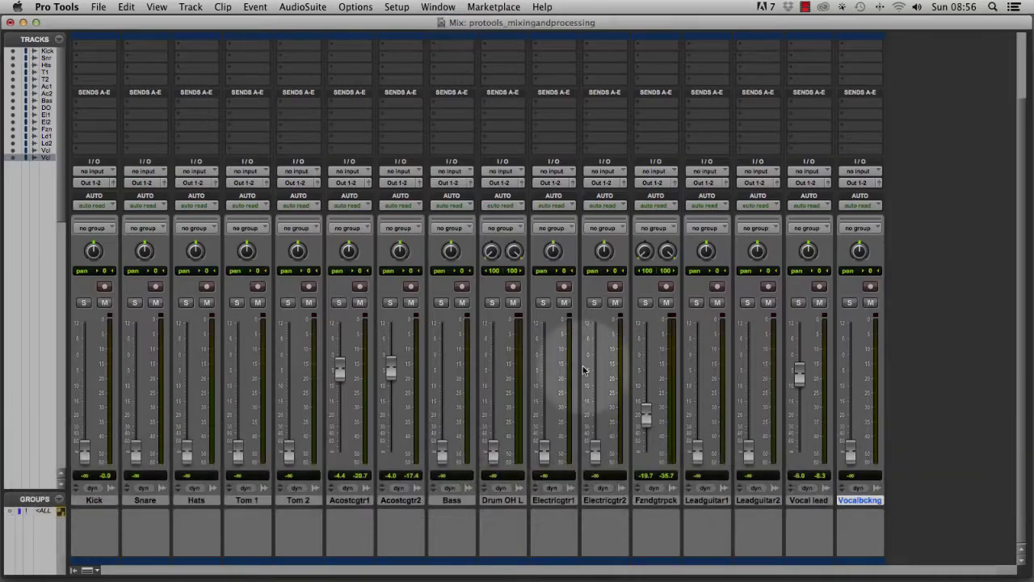
pyautogui.press('super+equal')
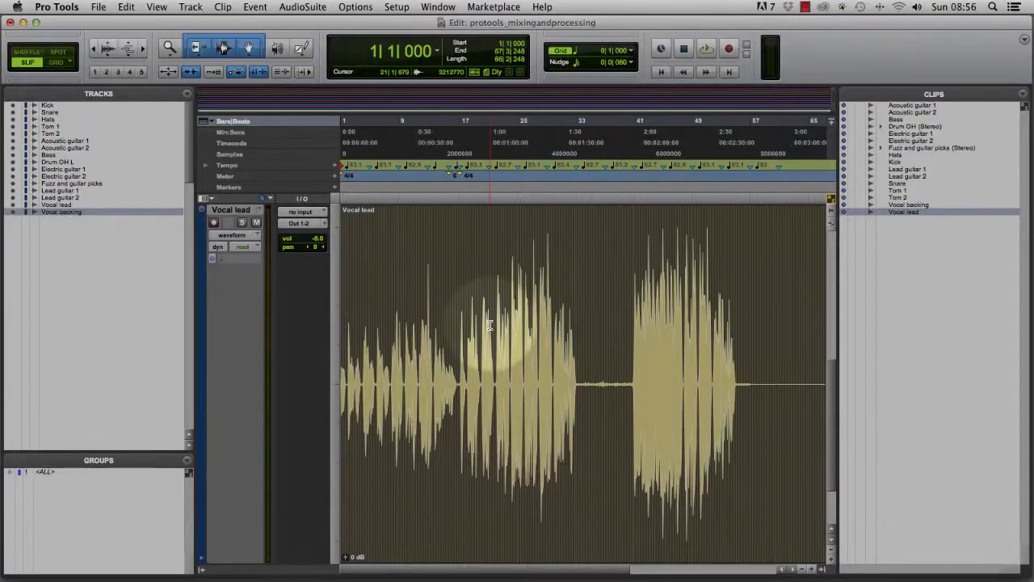
pyautogui.press('ctrl+alt+super+Down')
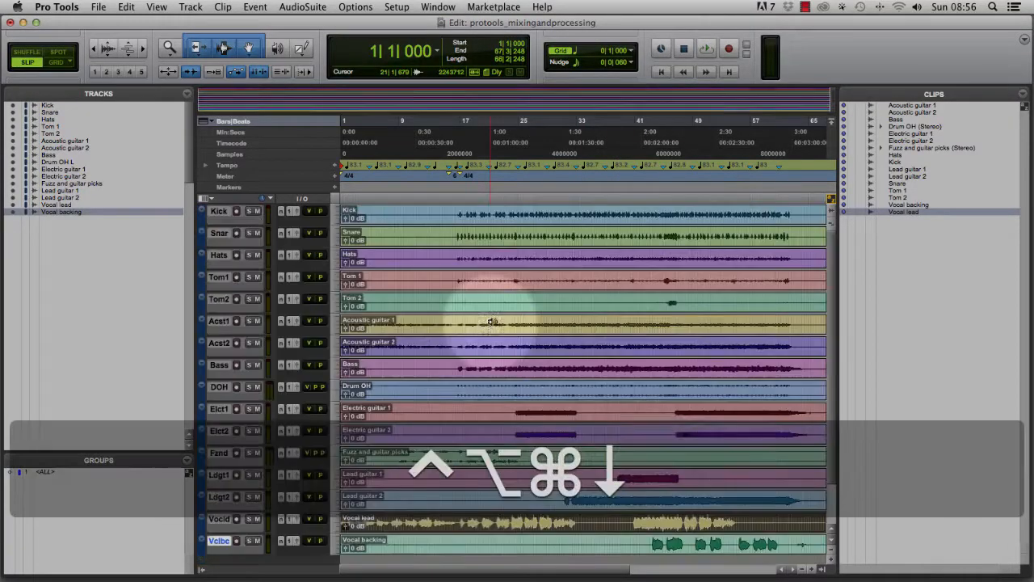
# Play the session from about bar 16 while viewing the mixer, then stop playback.
pyautogui.click(453, 207)
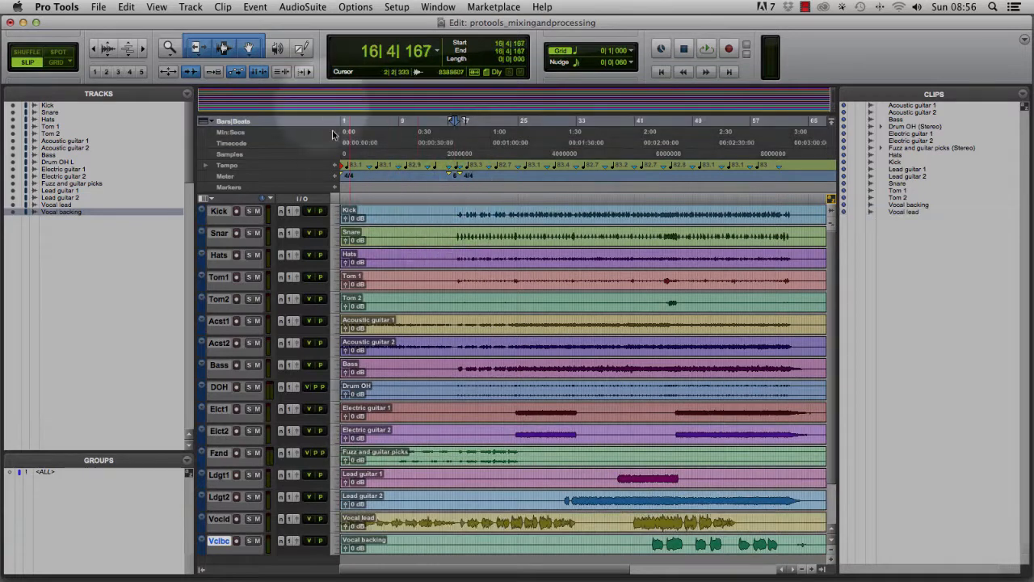
pyautogui.press('super+equal')
pyautogui.press('space')
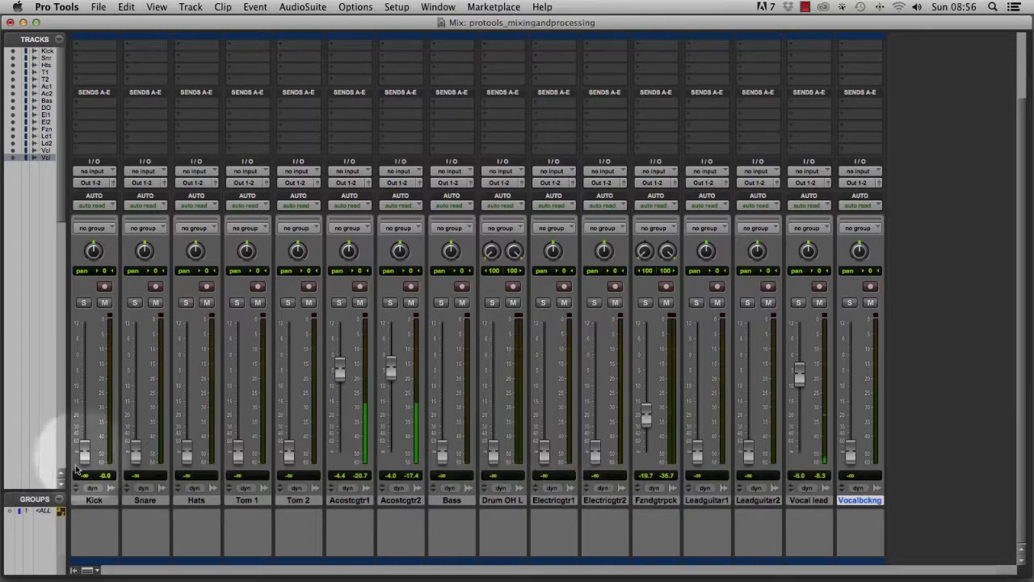
pyautogui.press('space')
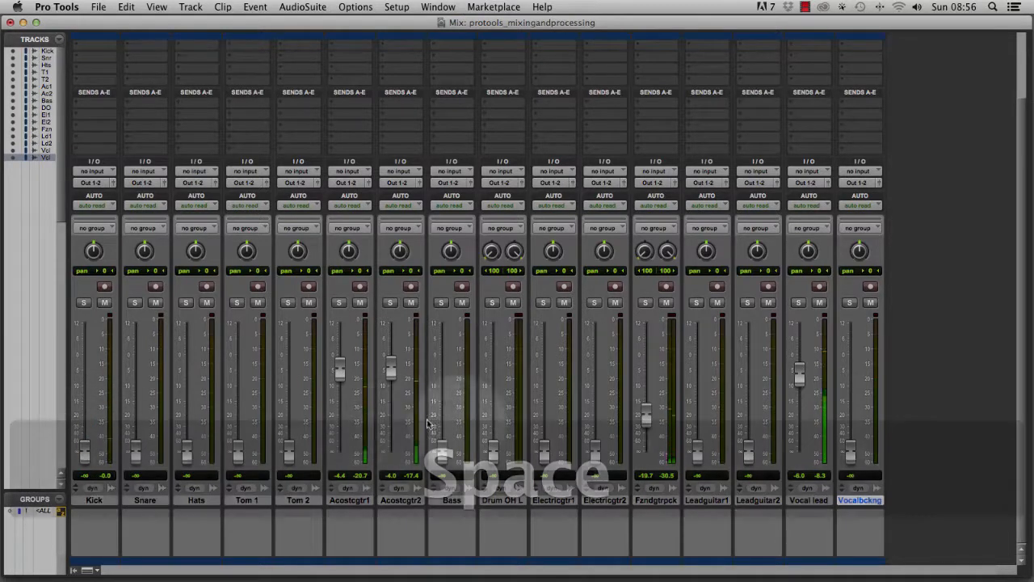
# Rename the Drum OH L track to Drum OH.
pyautogui.click(515, 502)
pyautogui.doubleClick(519, 502)
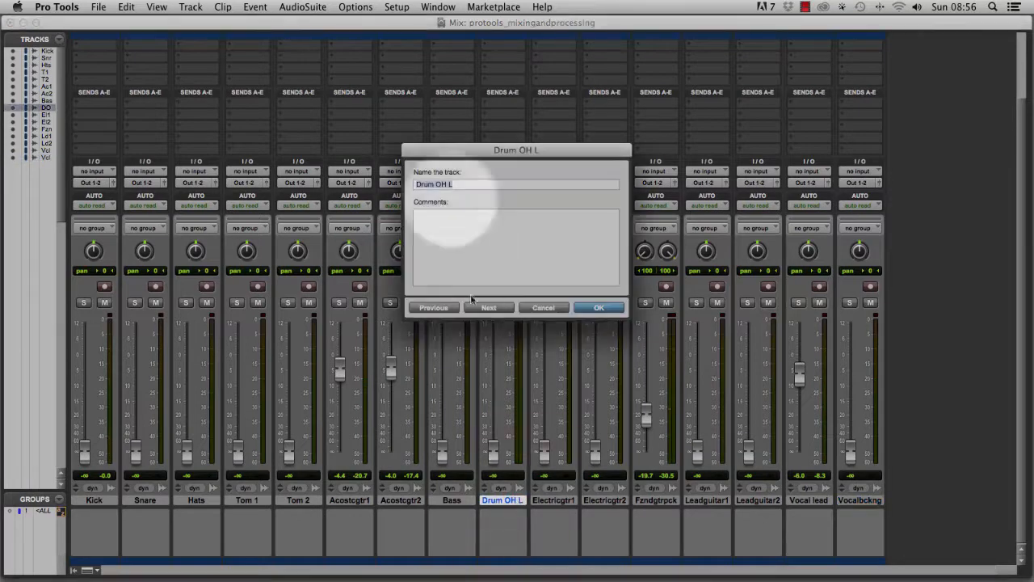
pyautogui.click(452, 184)
pyautogui.press('BackSpace')
pyautogui.press('Return')
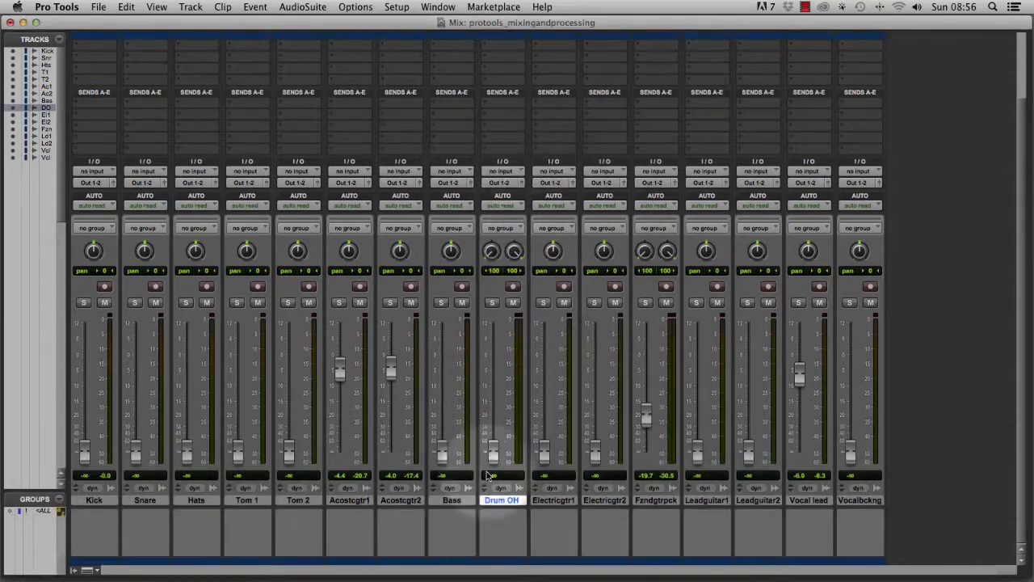
# During playback, raise the Drum OH fader to about +0.4 dB.
pyautogui.press('space')
pyautogui.moveTo(494, 453); pyautogui.dragTo(492, 376)
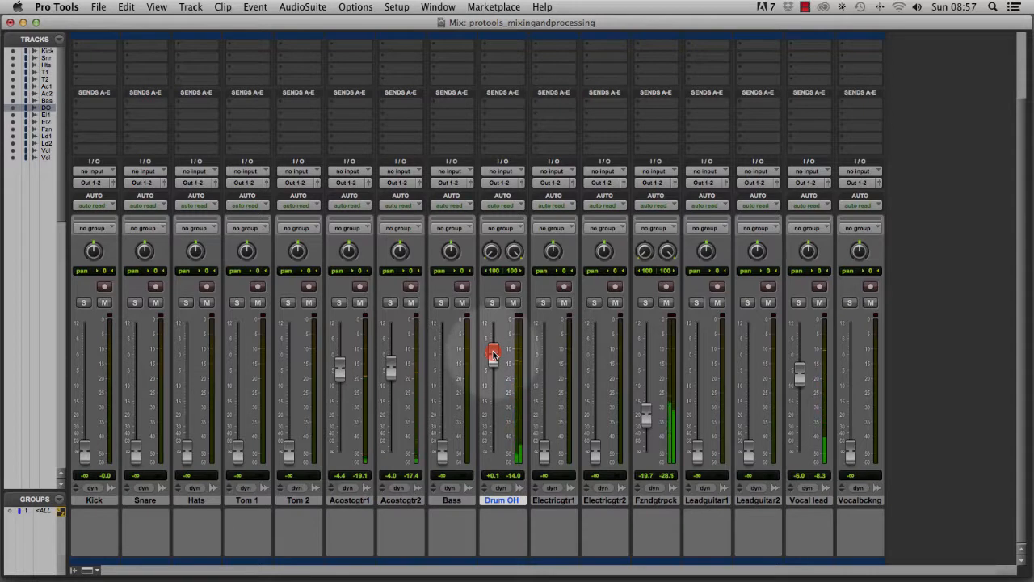
pyautogui.press('space')
pyautogui.press('space')
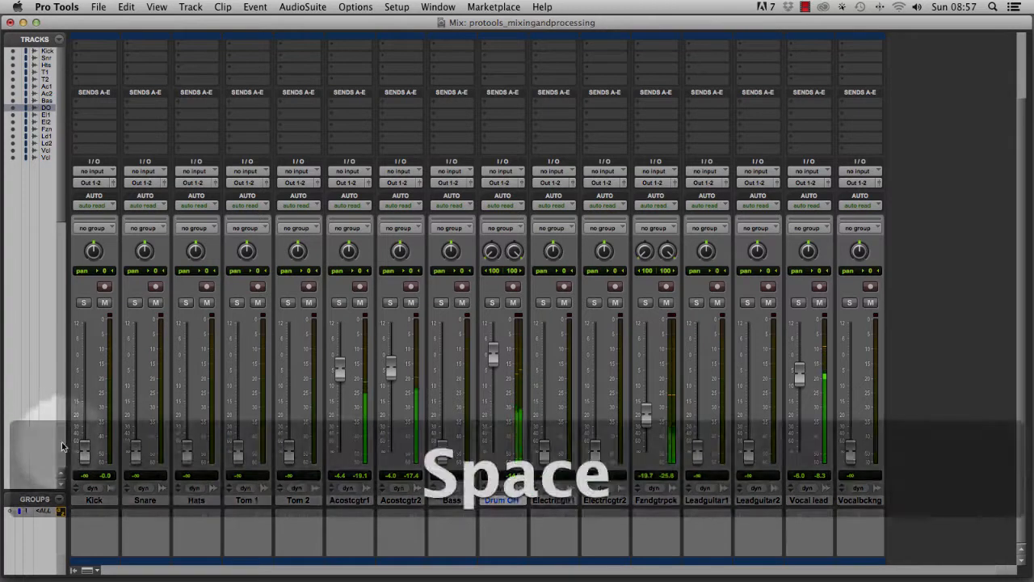
# Raise Kick to about -4.2 dB, Snare to -5.2 dB and Hats to -5.0 dB, then stop playback.
pyautogui.moveTo(84, 448); pyautogui.dragTo(90, 367)
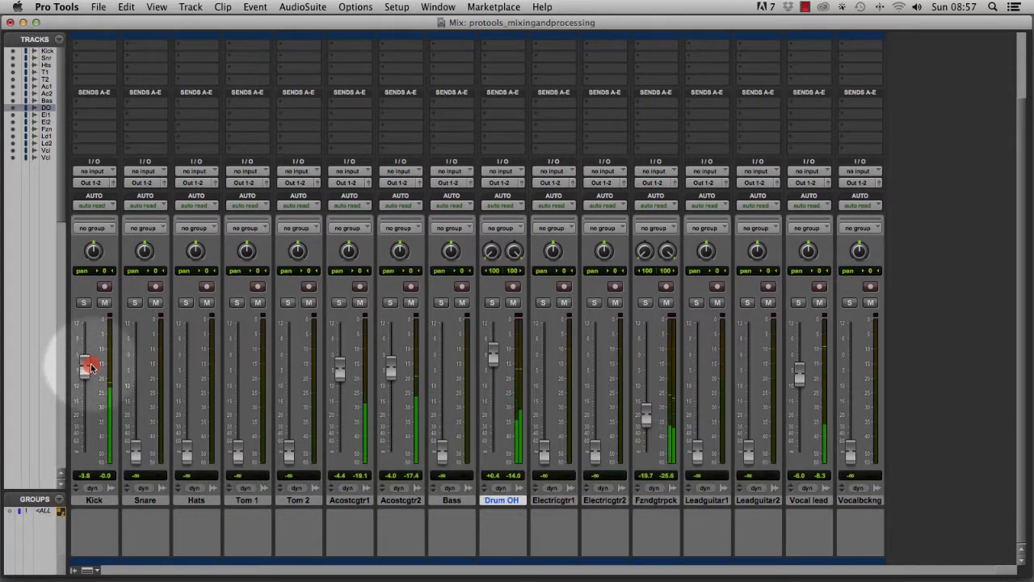
pyautogui.moveTo(90, 369); pyautogui.dragTo(90, 370)
pyautogui.moveTo(134, 450); pyautogui.dragTo(138, 372)
pyautogui.moveTo(186, 450); pyautogui.dragTo(200, 372)
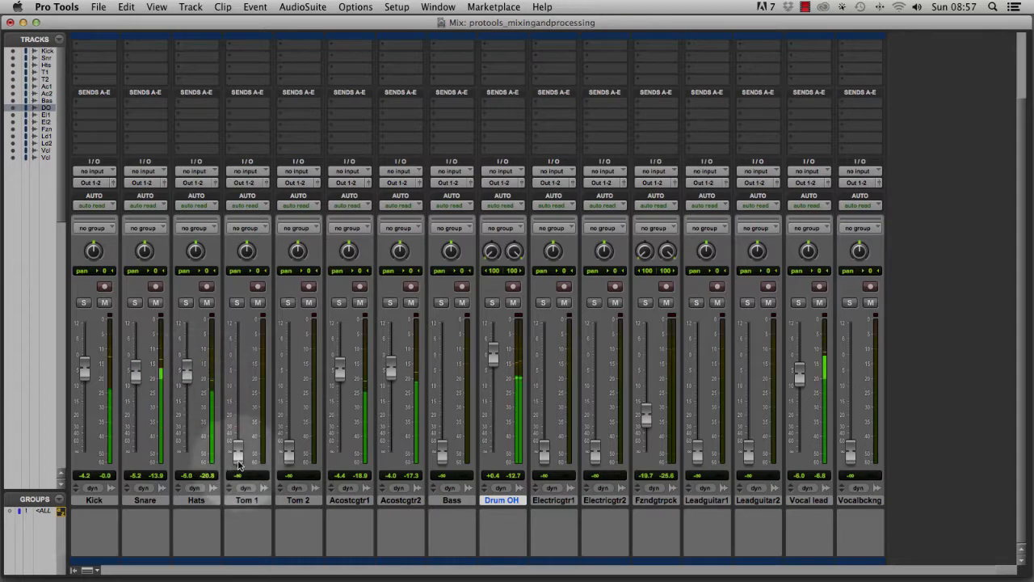
pyautogui.press('space')
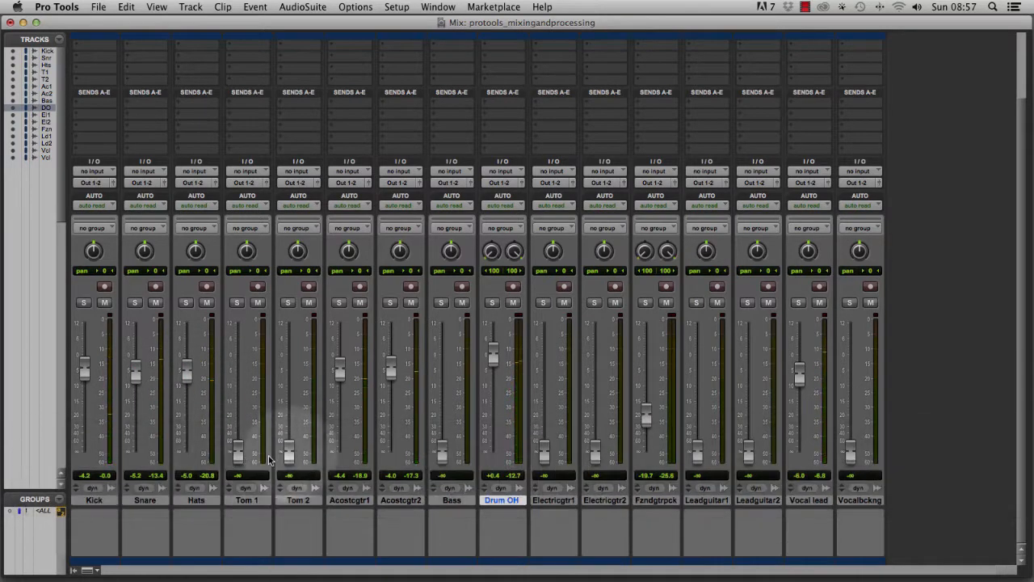
# Play from about bar 24 and set Electric guitar 1 to -12.3 dB and Electric guitar 2 to -11.9 dB.
pyautogui.press('super+equal')
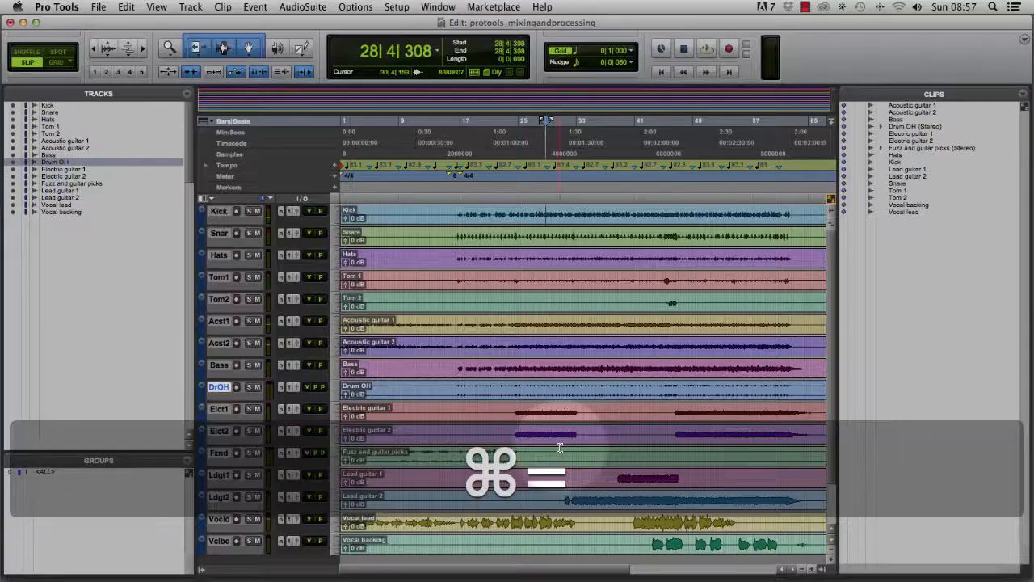
pyautogui.click(516, 209)
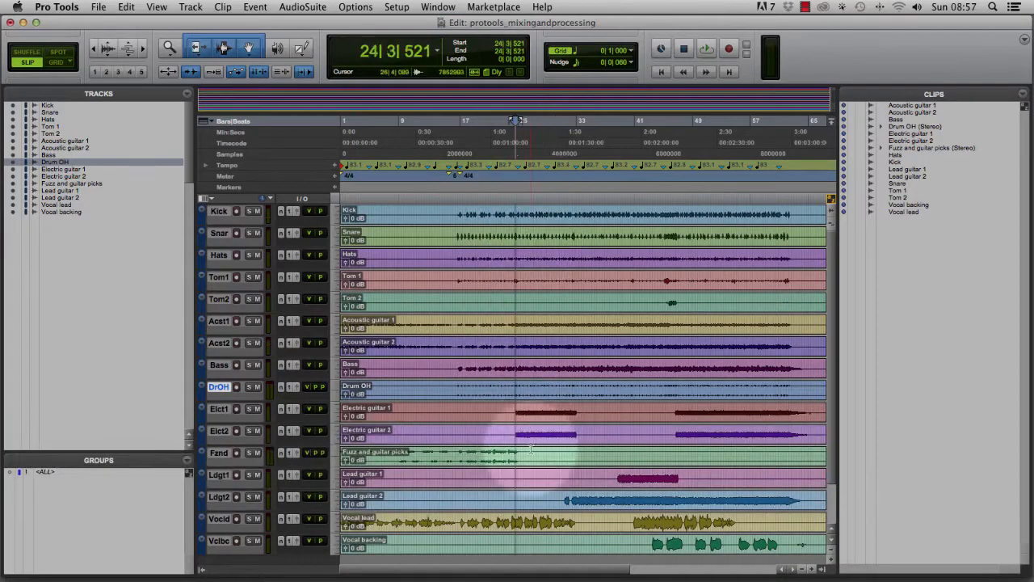
pyautogui.press('super+equal')
pyautogui.press('space')
pyautogui.moveTo(543, 449); pyautogui.dragTo(546, 392)
pyautogui.moveTo(595, 449); pyautogui.dragTo(595, 396)
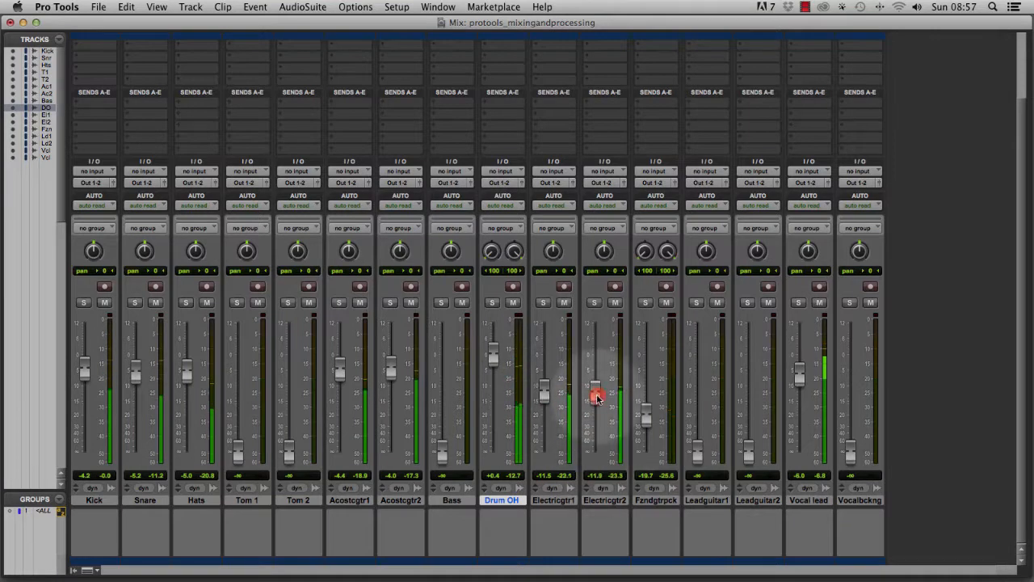
pyautogui.moveTo(546, 394)
pyautogui.mouseDown()
pyautogui.moveTo(594, 397)
pyautogui.moveTo(543, 400)
pyautogui.mouseUp()
pyautogui.click(594, 396)
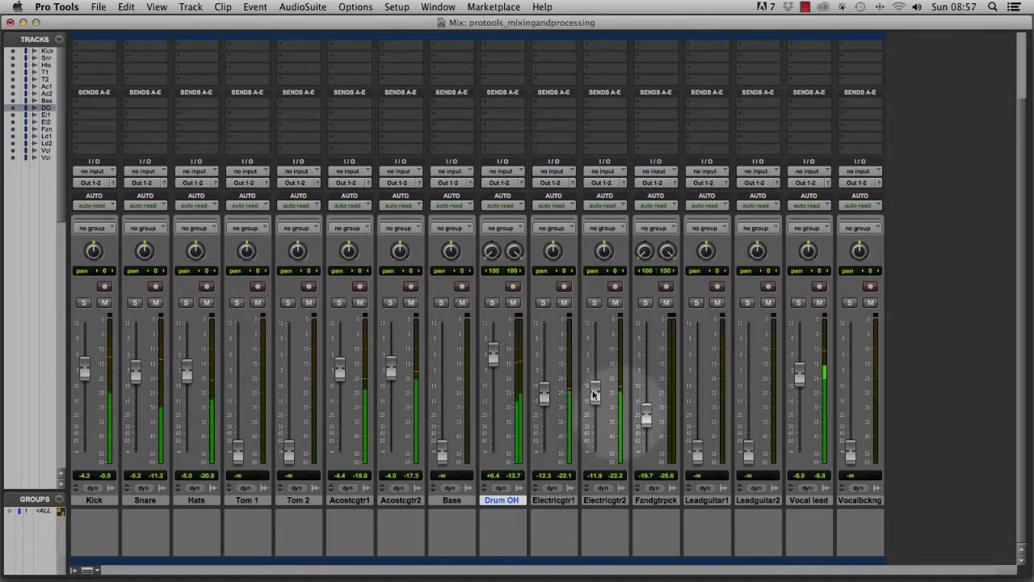
pyautogui.press('space')
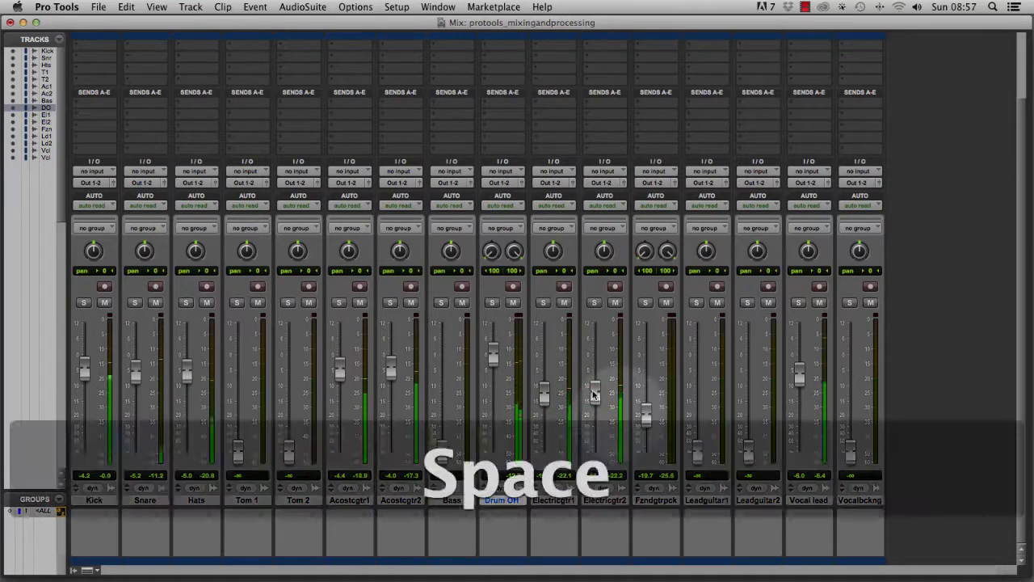
# Play from about bar 32 and set the Lead guitar 2 fader to about -8.8 dB.
pyautogui.press('super+equal')
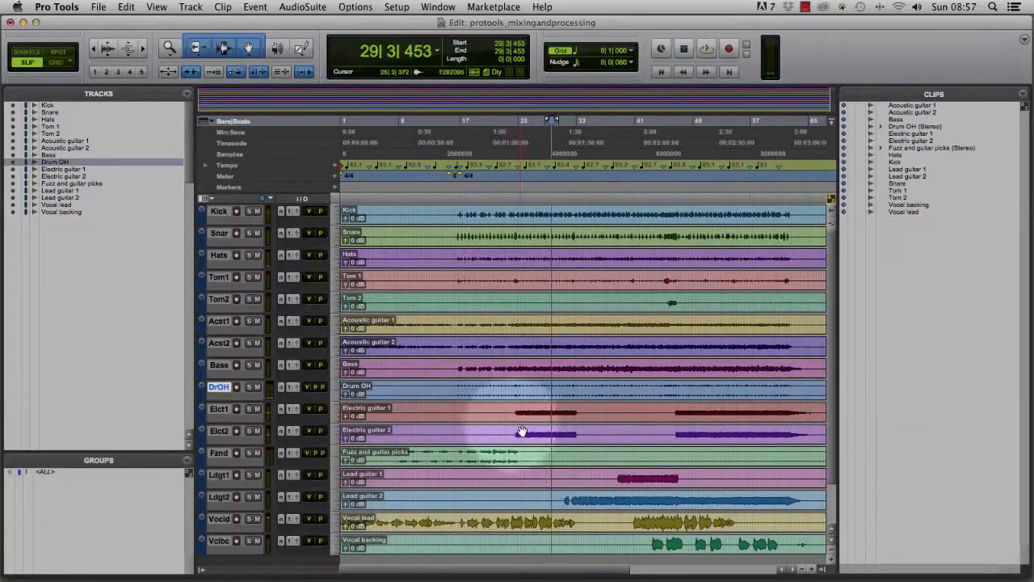
pyautogui.click(575, 127)
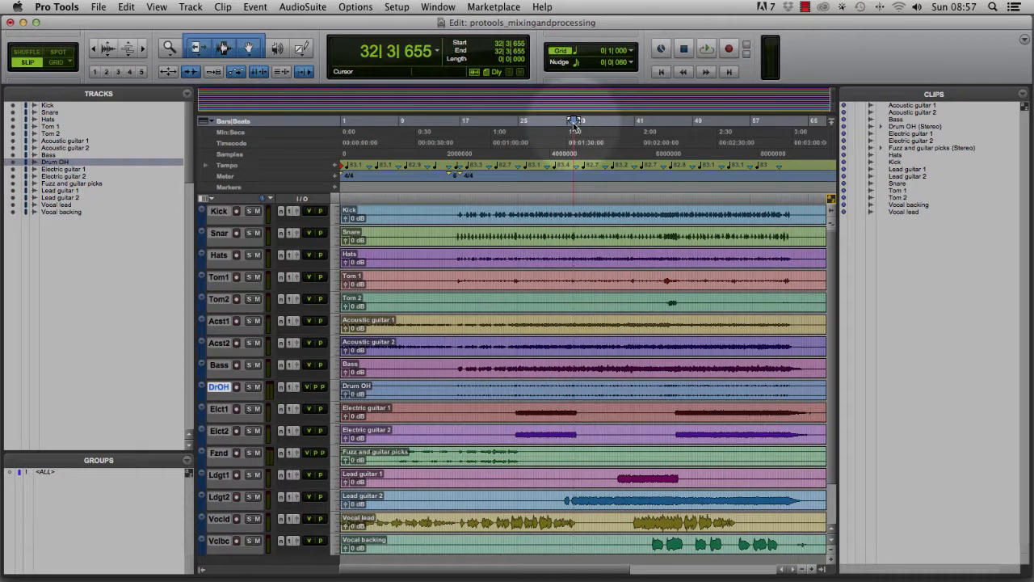
pyautogui.press('super+equal')
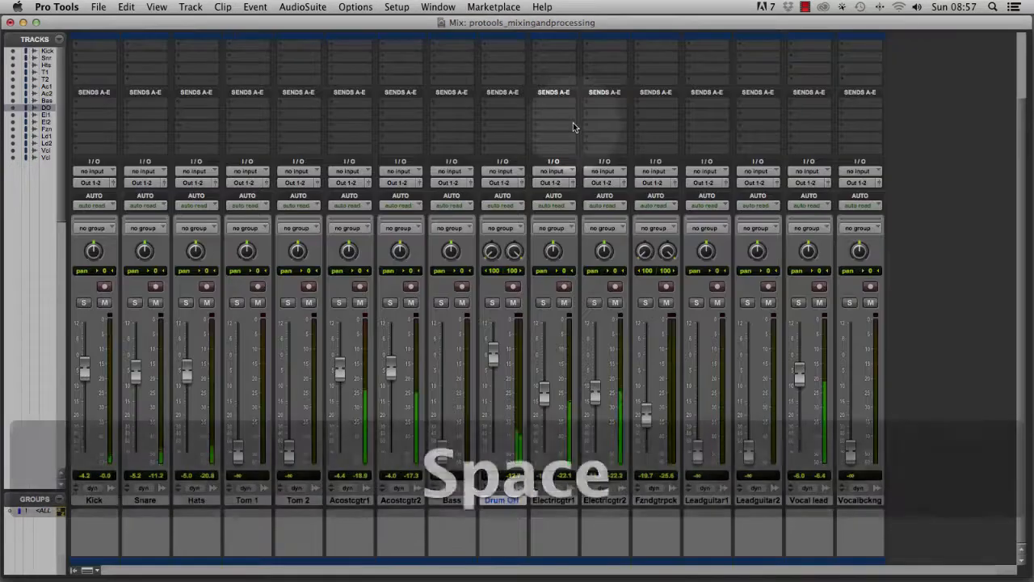
pyautogui.press('space')
pyautogui.moveTo(749, 452); pyautogui.dragTo(745, 401)
pyautogui.press('space')
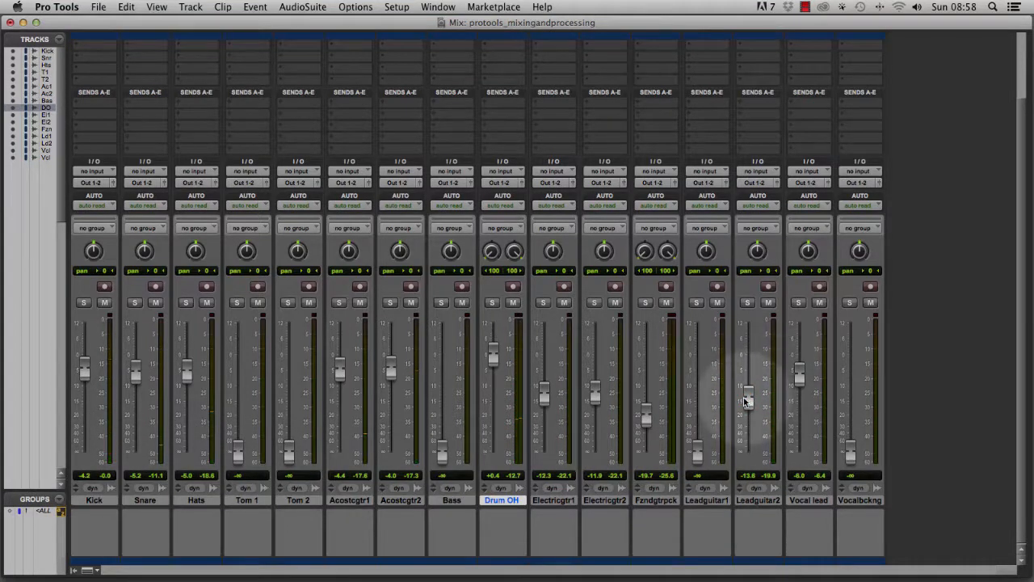
pyautogui.press('space')
pyautogui.moveTo(747, 402); pyautogui.dragTo(746, 385)
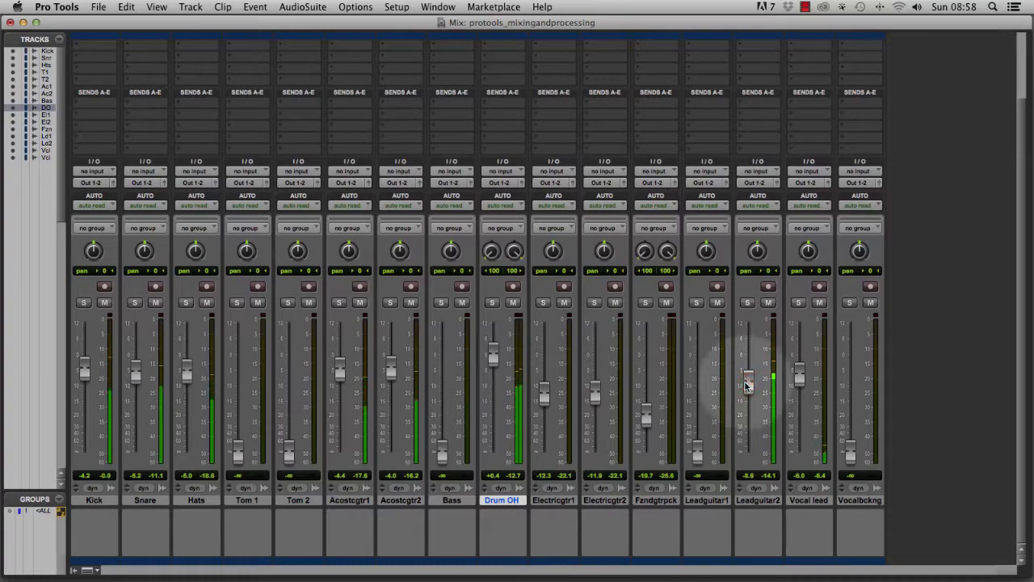
pyautogui.press('space')
# Play from about bar 43 and raise the Vocal backing fader to about -9.8 dB.
pyautogui.press('super+equal')
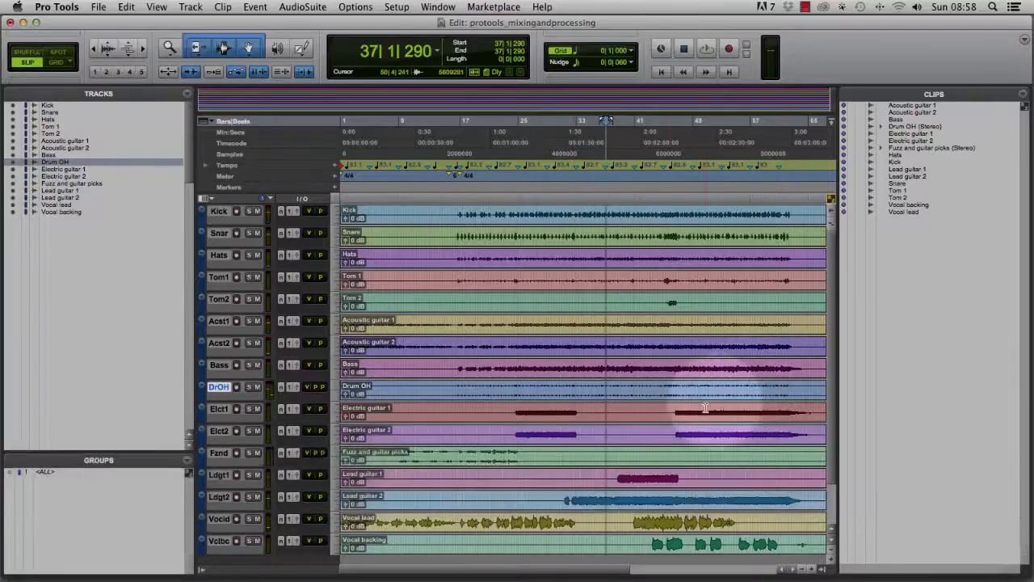
pyautogui.click(660, 181)
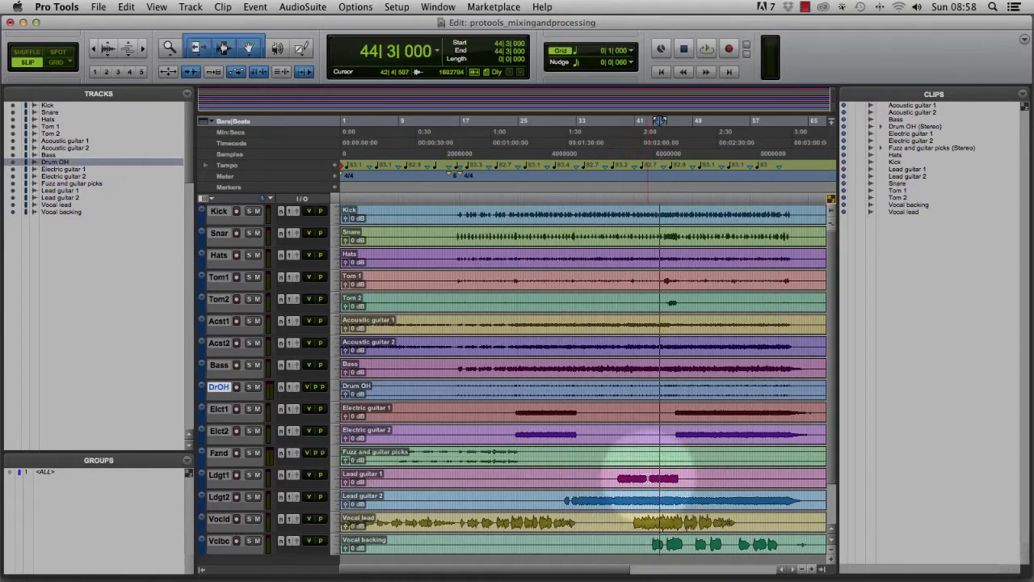
pyautogui.click(652, 202)
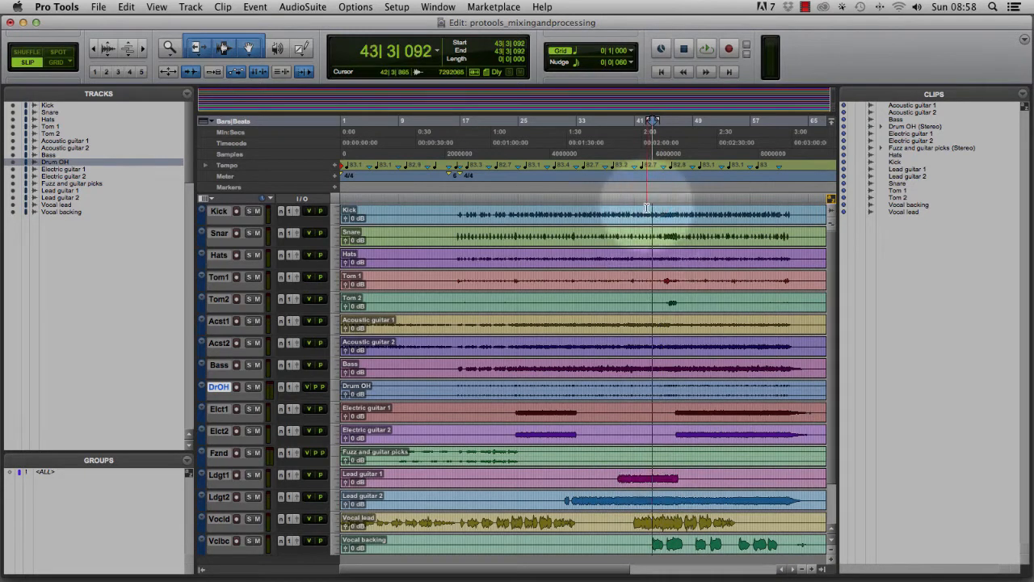
pyautogui.press('super+equal')
pyautogui.press('space')
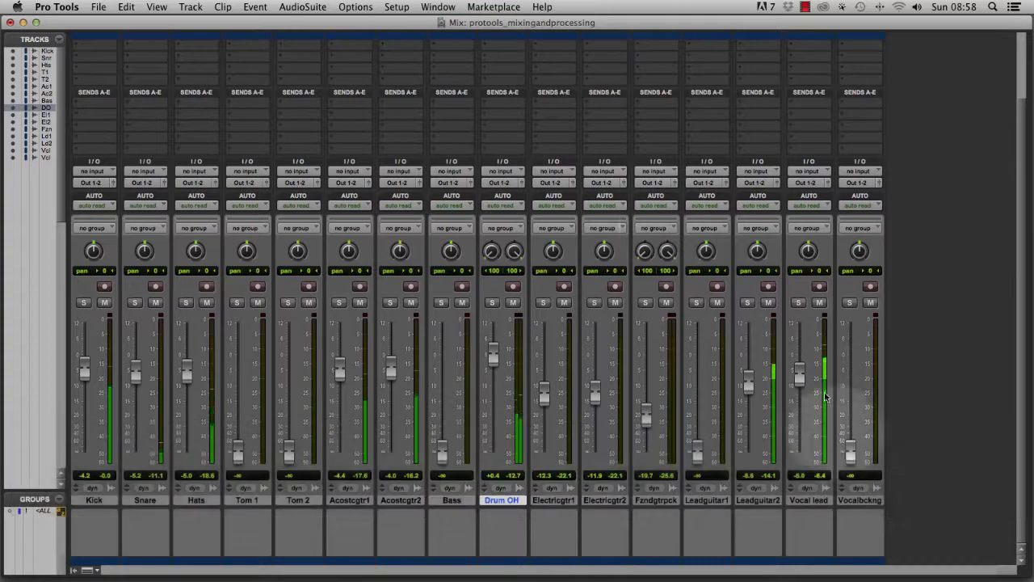
pyautogui.moveTo(851, 452); pyautogui.dragTo(850, 388)
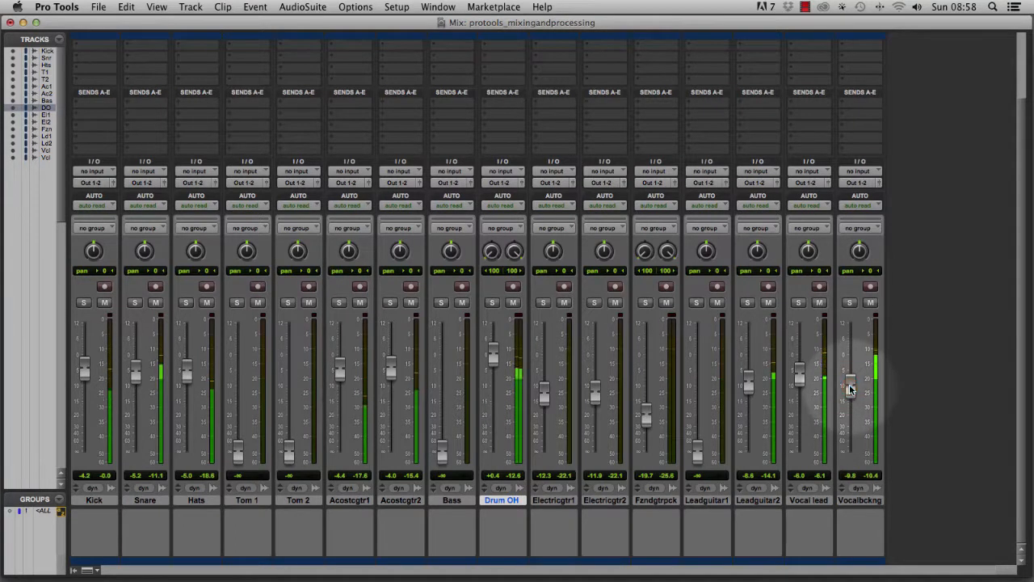
pyautogui.press('space')
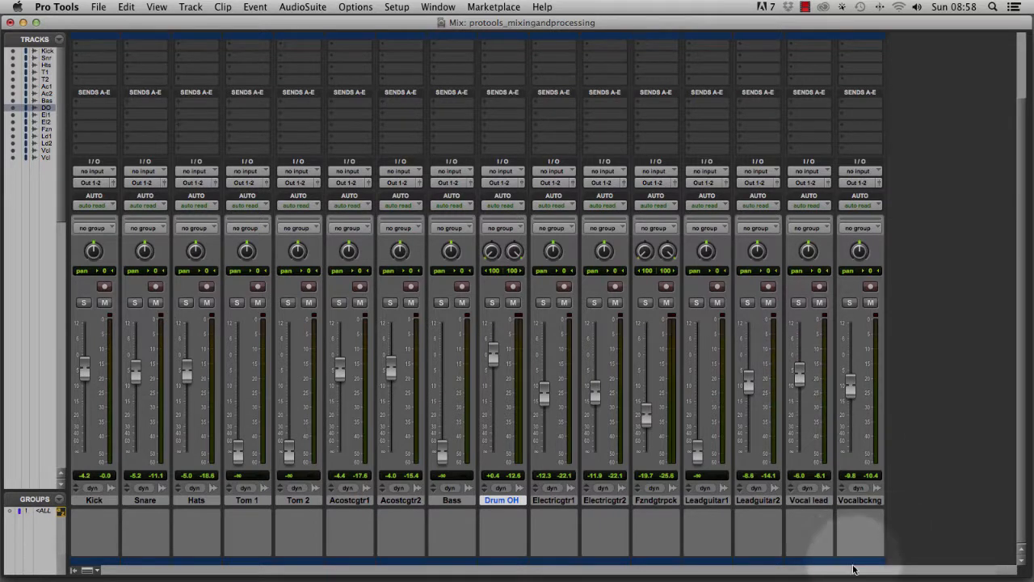
# Create a new stereo Master Fader track after Vocal backing.
pyautogui.click(852, 500)
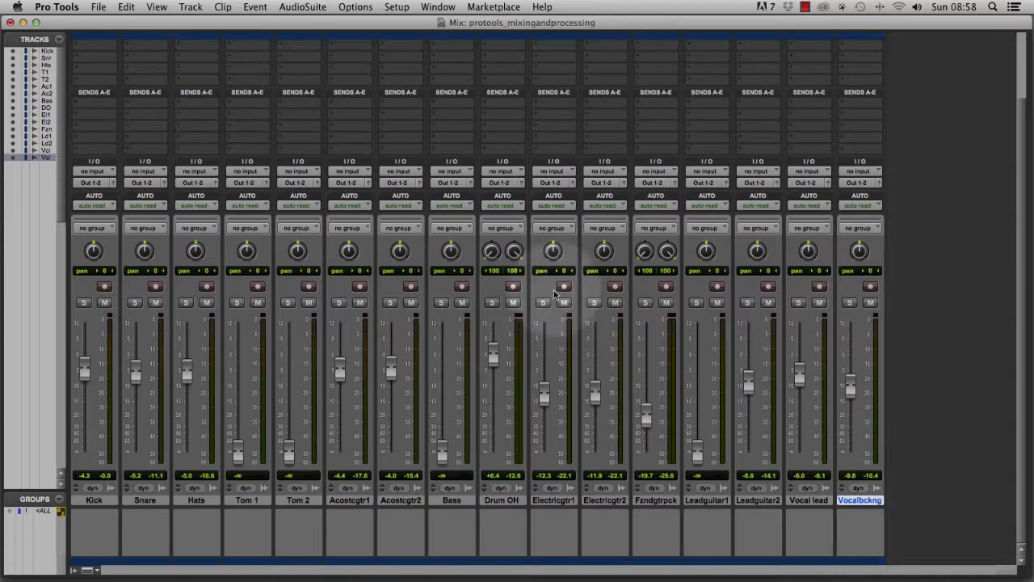
pyautogui.click(190, 6)
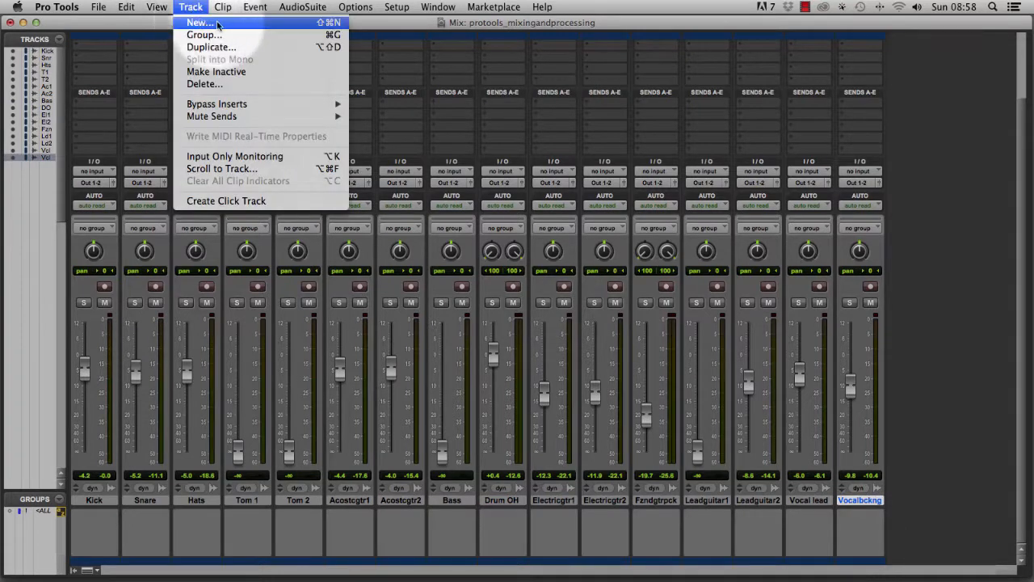
pyautogui.click(215, 23)
pyautogui.click(437, 211)
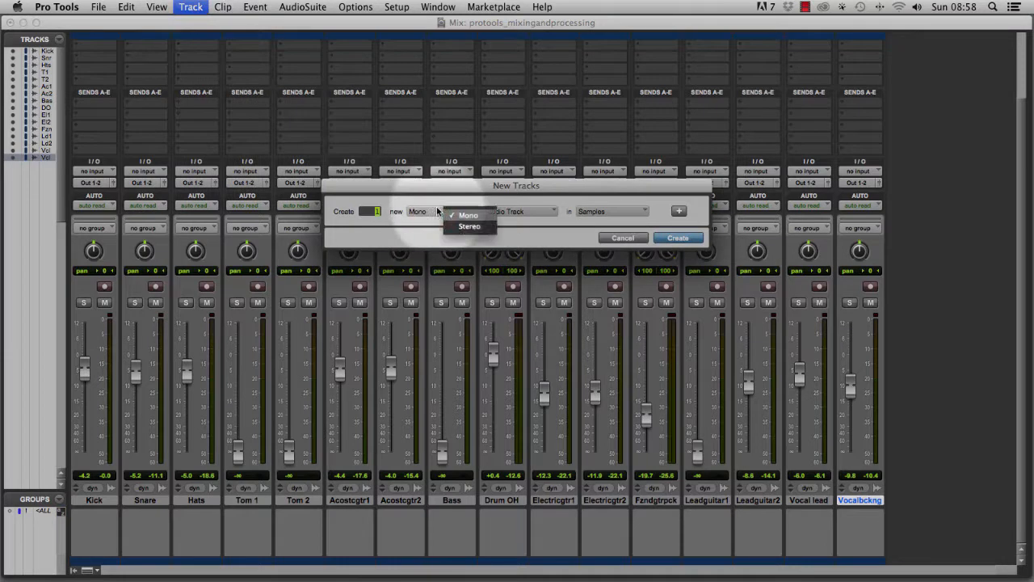
pyautogui.click(465, 230)
pyautogui.click(517, 210)
pyautogui.click(543, 235)
pyautogui.click(676, 241)
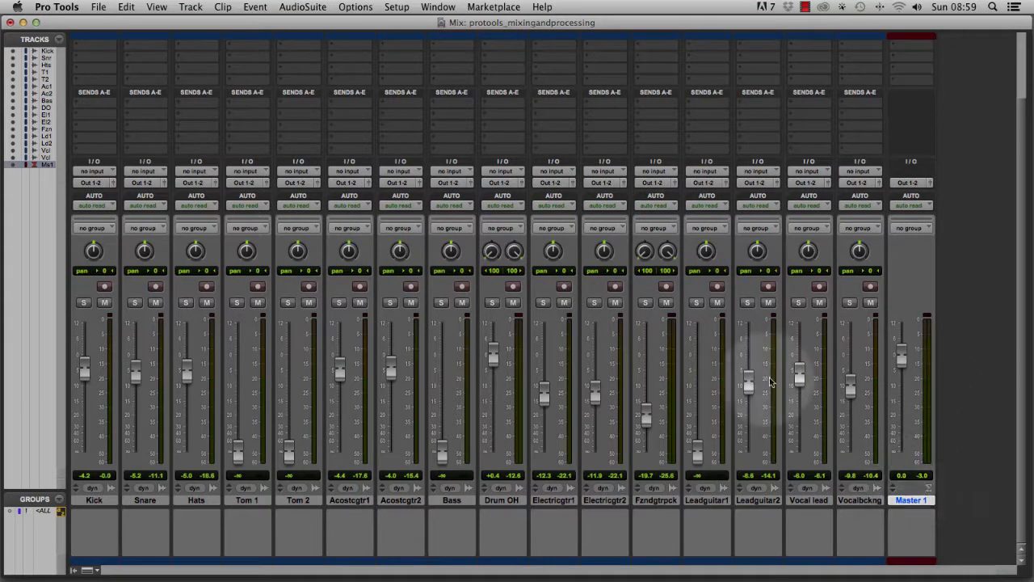
# Play the mix back and pan the Fuzz and guitar picks channels to 70 left and 70 right.
pyautogui.press('space')
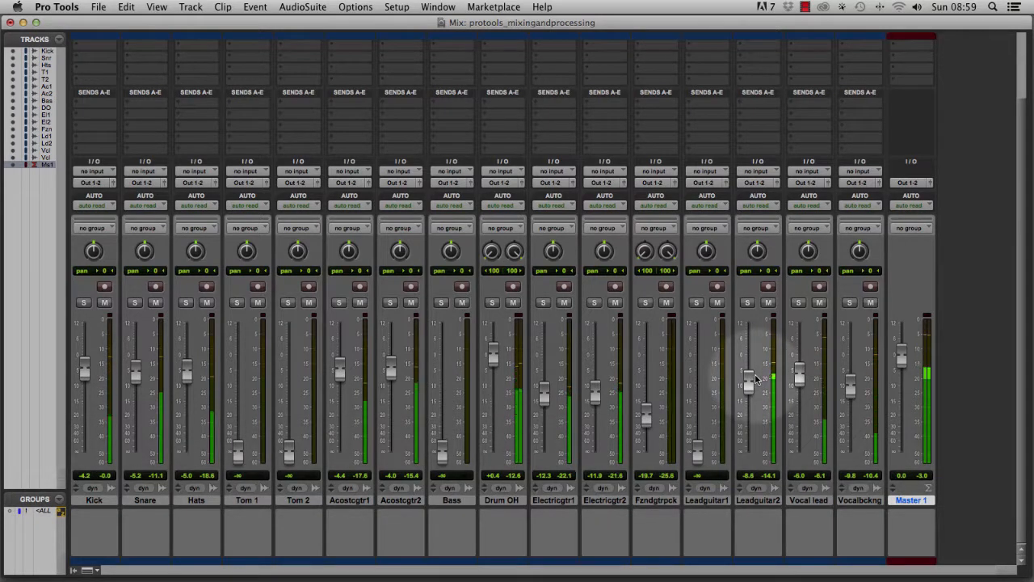
pyautogui.press('space')
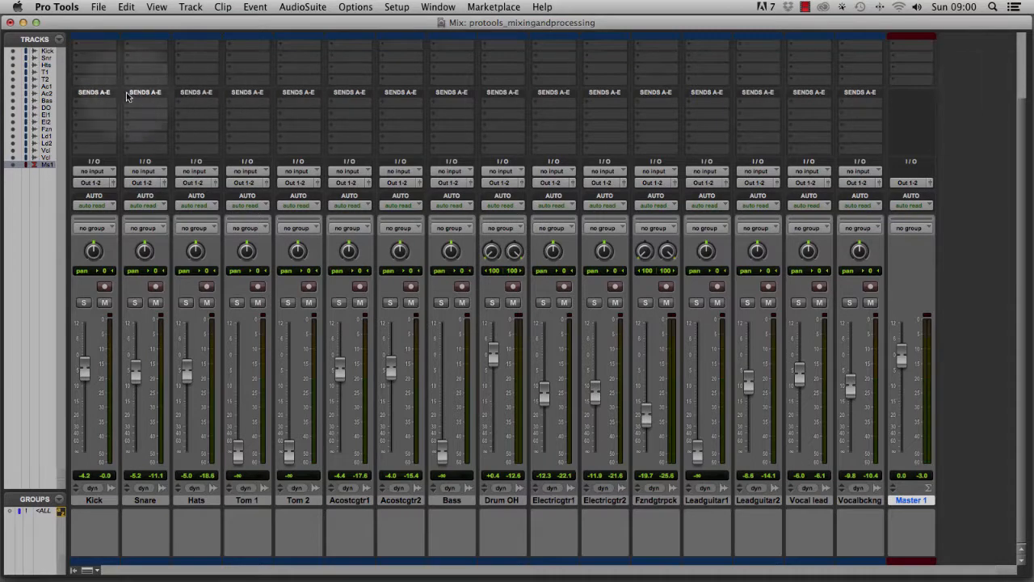
pyautogui.moveTo(644, 258); pyautogui.dragTo(640, 245)
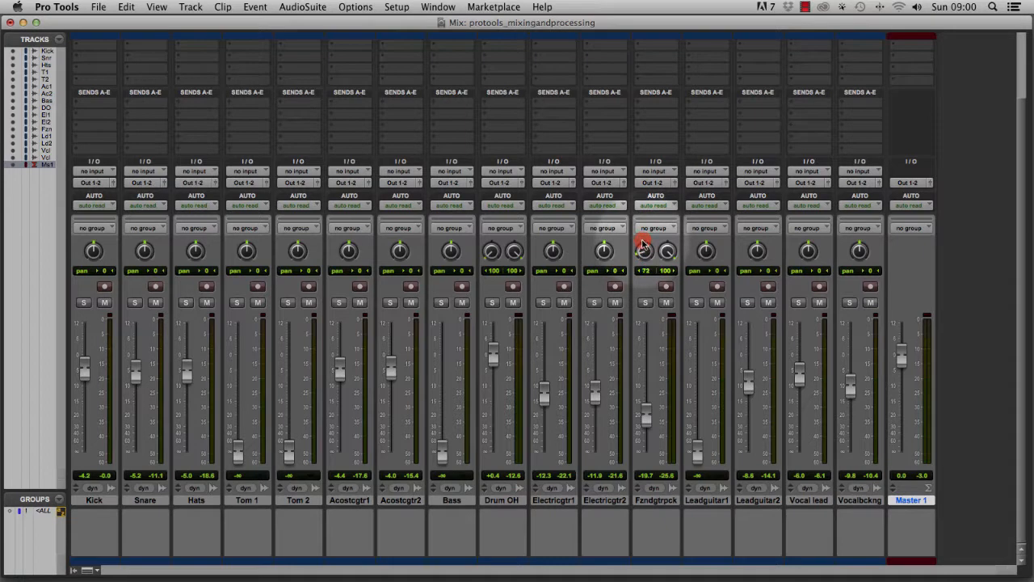
pyautogui.moveTo(642, 244); pyautogui.dragTo(643, 246)
pyautogui.keyDown('super'); pyautogui.click(643, 252); pyautogui.keyUp('super')
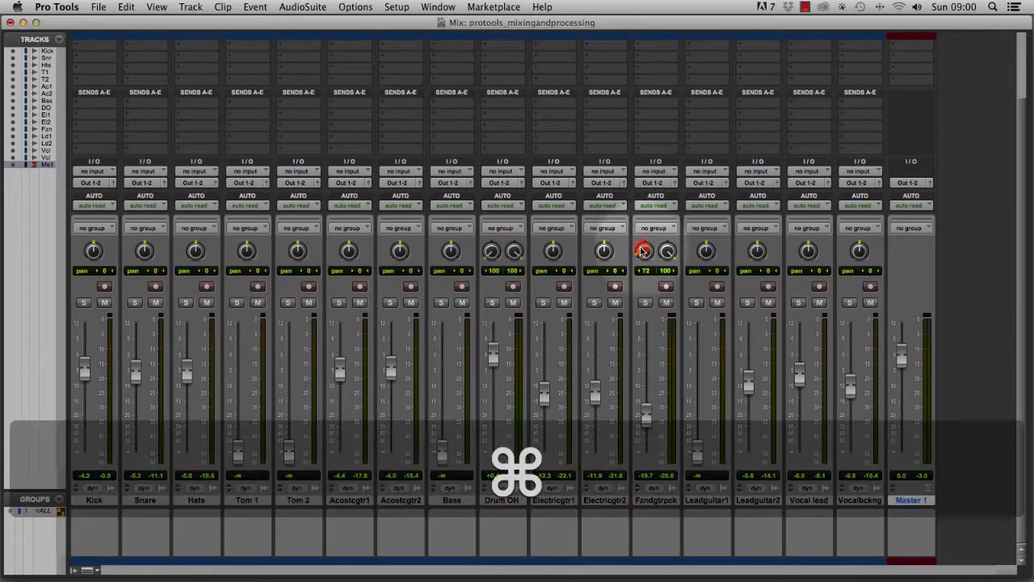
pyautogui.click(670, 252)
pyautogui.moveTo(671, 247); pyautogui.dragTo(667, 256)
pyautogui.press('super')
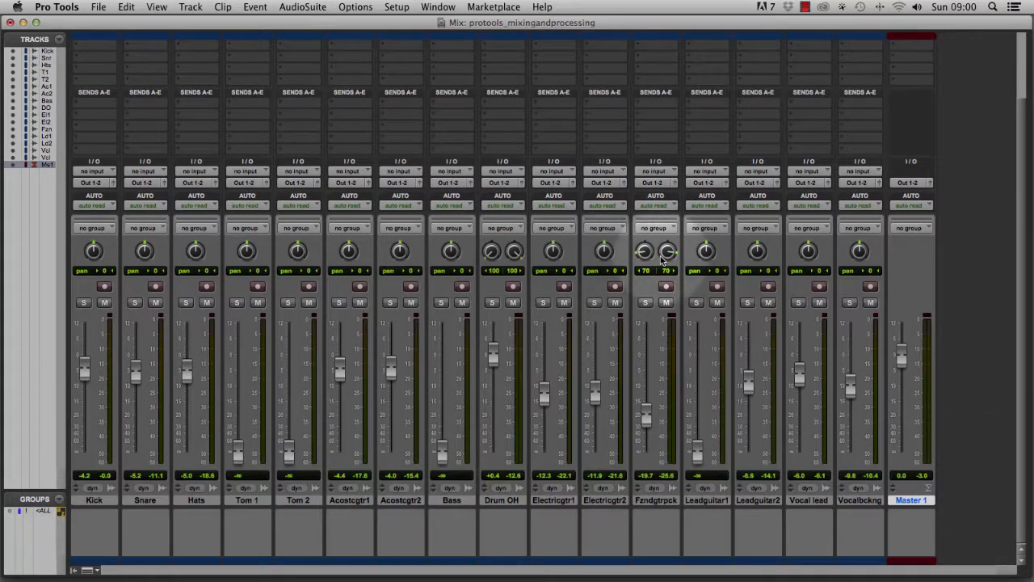
# Pan the Fuzz and guitar picks left channel hard left and set the Drum OH pans to about 68 left and 69 right.
pyautogui.moveTo(640, 250); pyautogui.dragTo(637, 298)
pyautogui.moveTo(490, 251); pyautogui.dragTo(483, 242)
pyautogui.moveTo(514, 251); pyautogui.dragTo(517, 260)
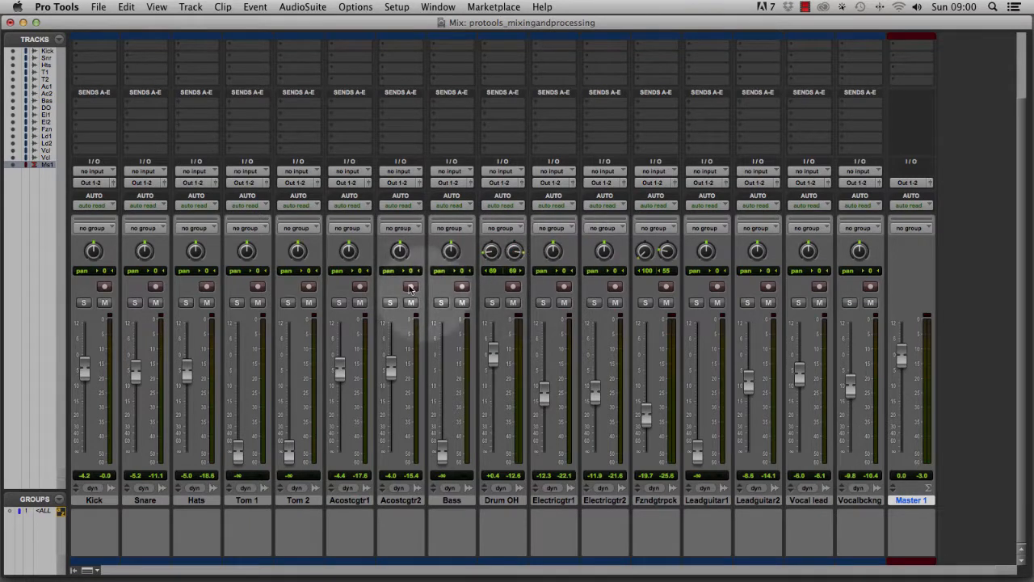
# Solo the Drum OH track, play the mix and adjust its right pan to about 66.
pyautogui.click(490, 303)
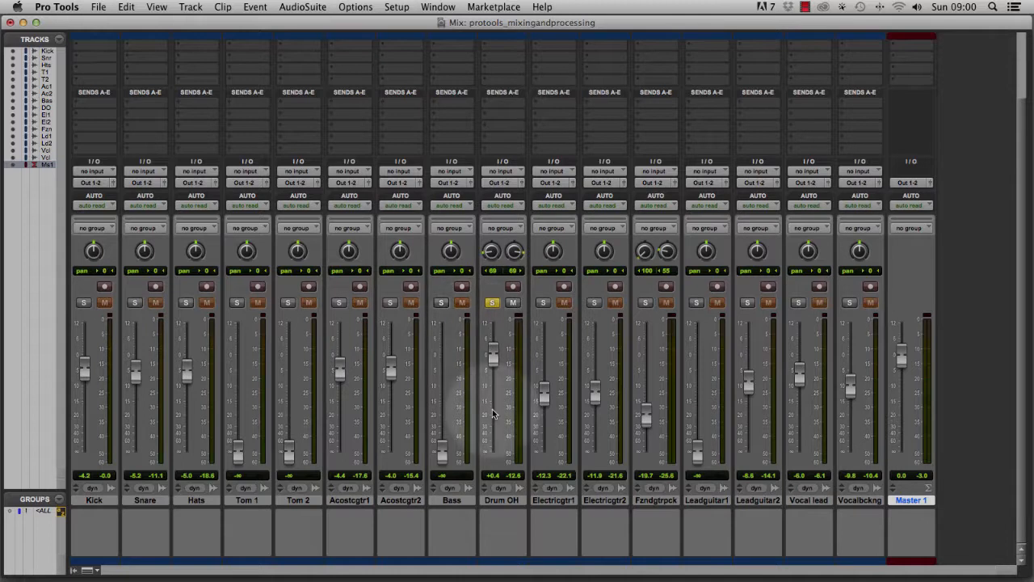
pyautogui.press('space')
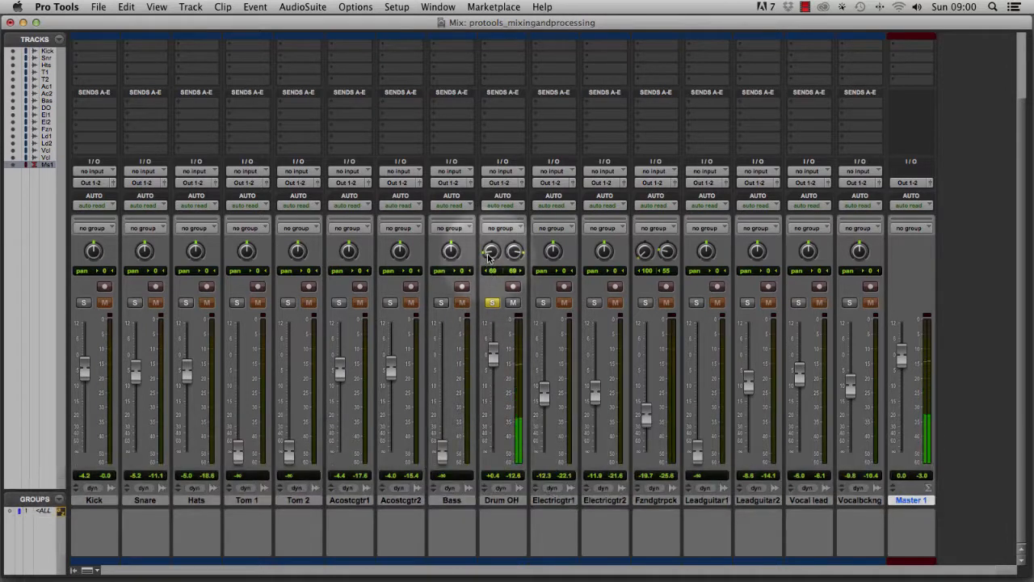
pyautogui.moveTo(488, 257)
pyautogui.mouseDown()
pyautogui.moveTo(501, 275)
pyautogui.moveTo(521, 261)
pyautogui.moveTo(508, 222)
pyautogui.moveTo(490, 266)
pyautogui.moveTo(493, 228)
pyautogui.moveTo(508, 289)
pyautogui.moveTo(486, 253)
pyautogui.moveTo(513, 247)
pyautogui.moveTo(511, 239)
pyautogui.moveTo(485, 274)
pyautogui.mouseUp()
pyautogui.press('space')
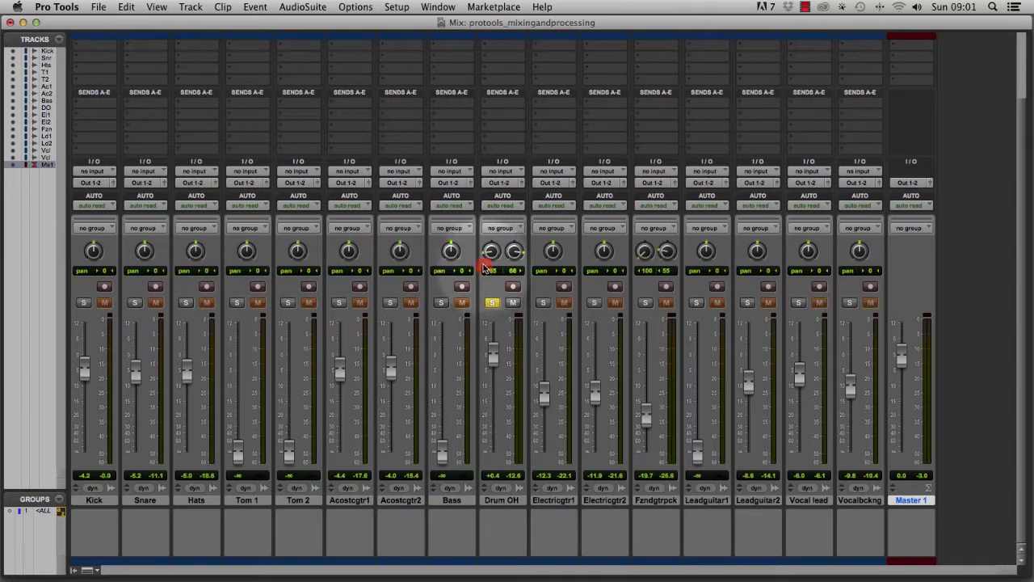
pyautogui.press('super')
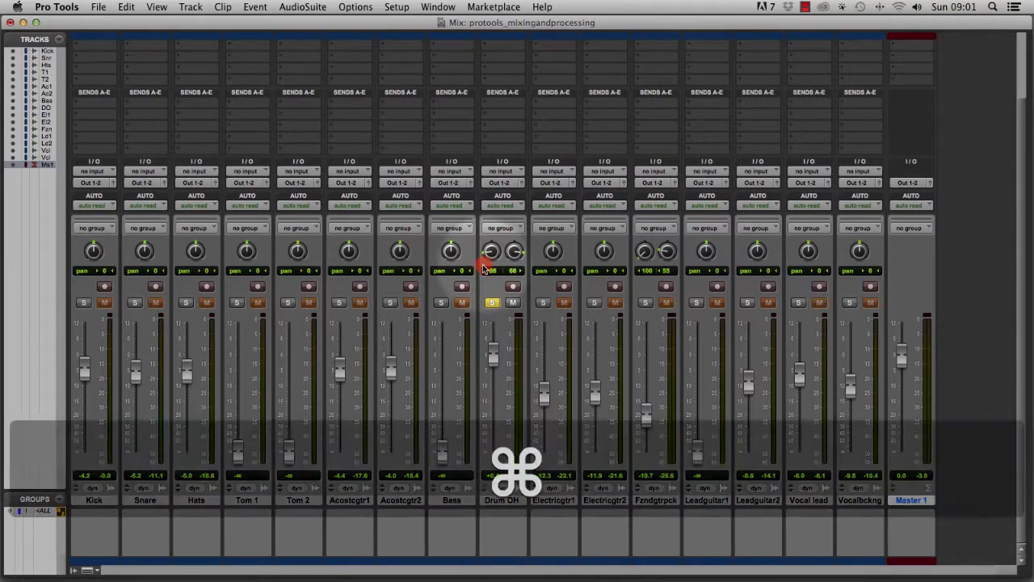
pyautogui.moveTo(483, 265); pyautogui.dragTo(483, 267)
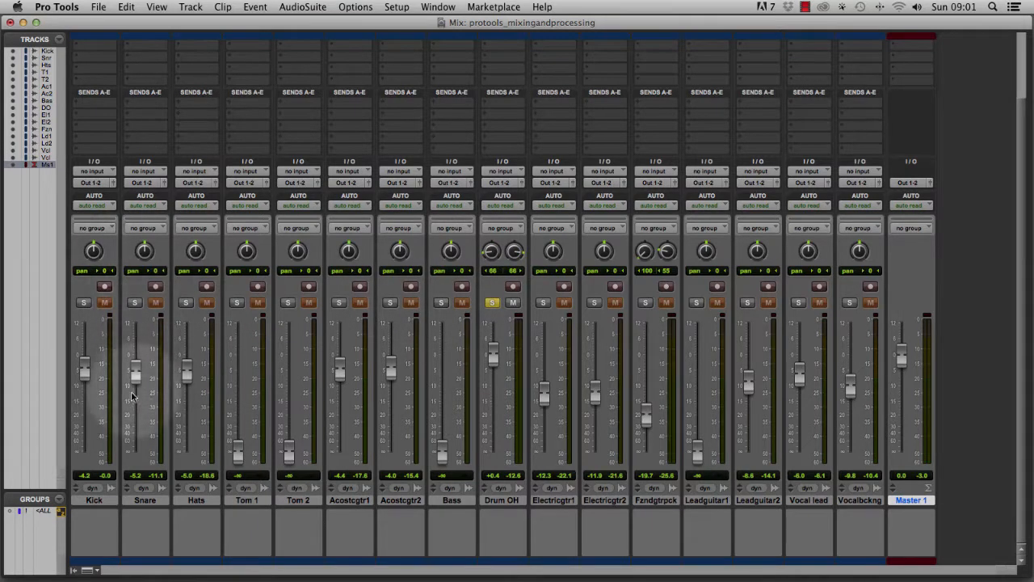
pyautogui.press('space')
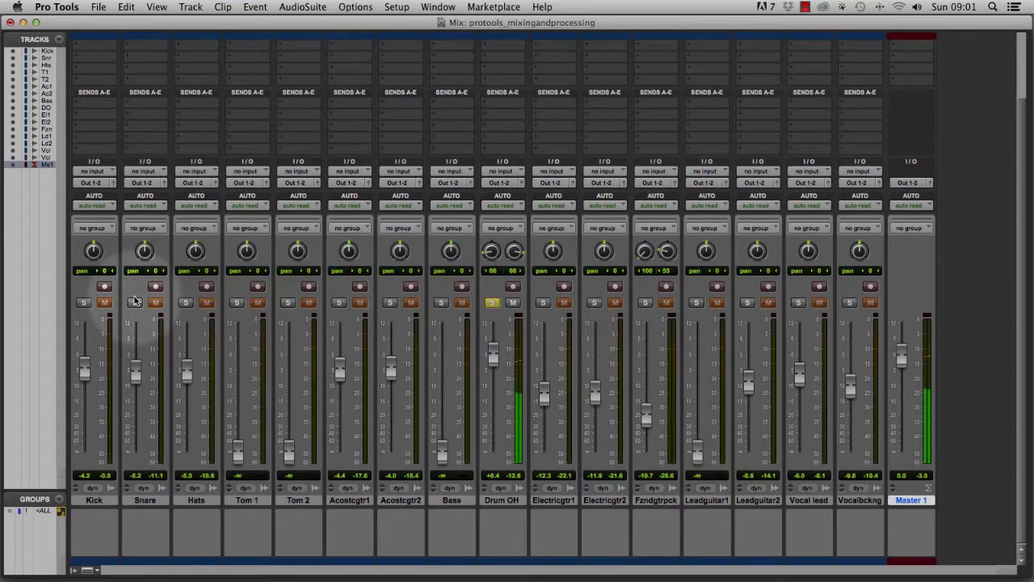
pyautogui.press('space')
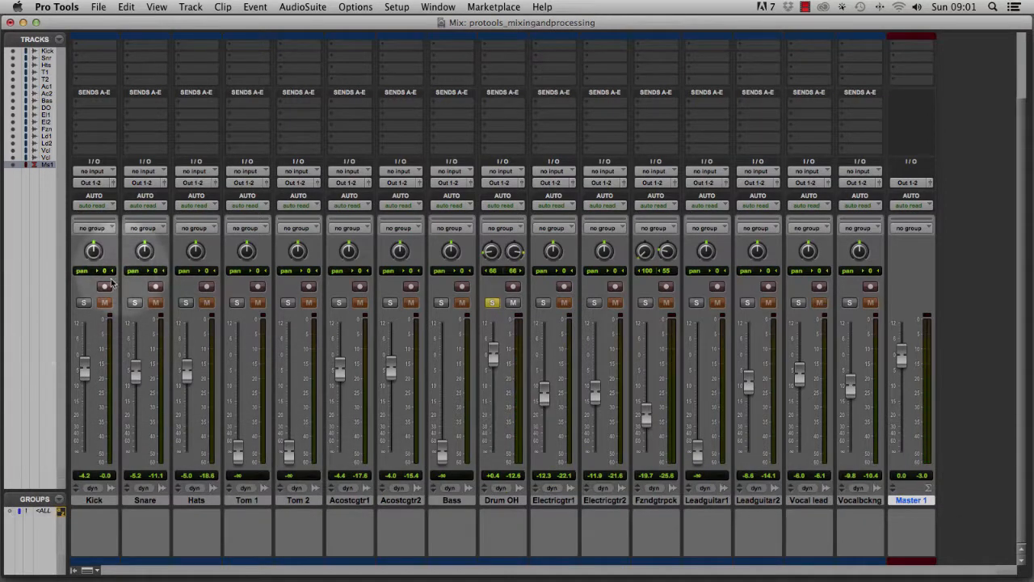
pyautogui.press('space')
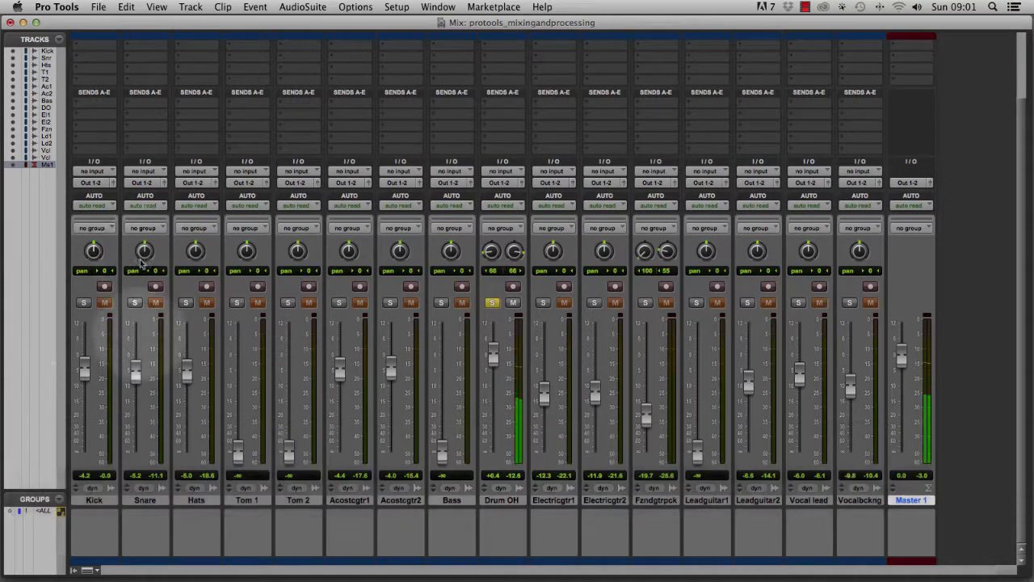
# Solo the Snare and try panning it right while playing, then reset its pan to centre.
pyautogui.click(135, 303)
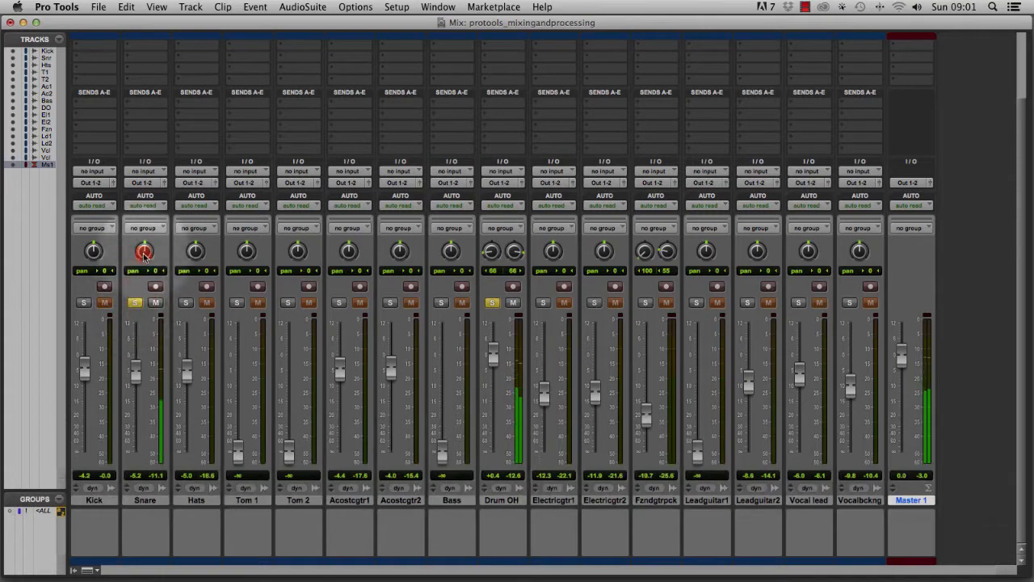
pyautogui.moveTo(143, 253); pyautogui.dragTo(137, 228)
pyautogui.press('space')
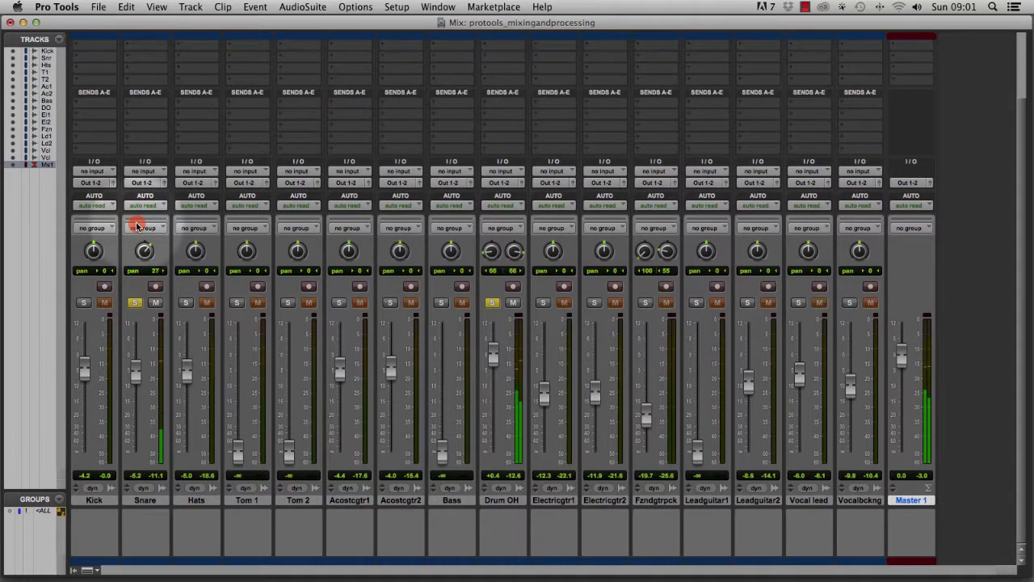
pyautogui.press('space')
pyautogui.press('space')
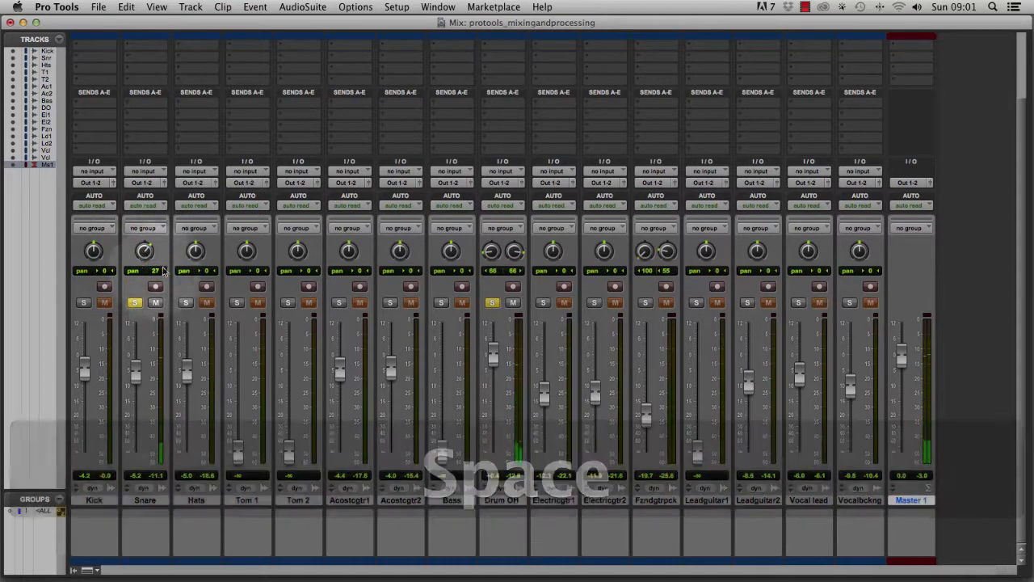
pyautogui.moveTo(157, 267); pyautogui.dragTo(131, 227)
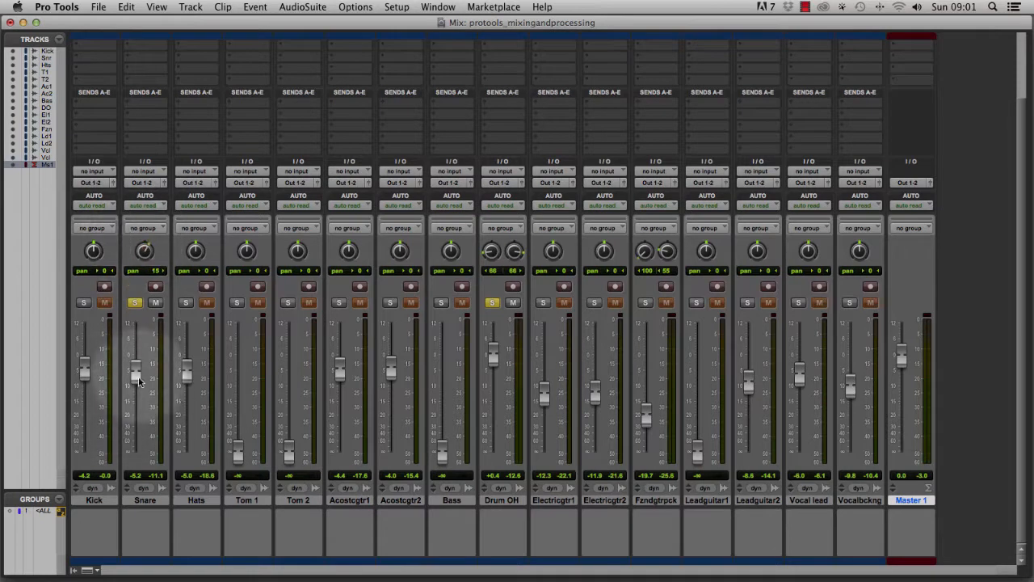
pyautogui.keyDown('alt'); pyautogui.click(143, 253); pyautogui.keyUp('alt')
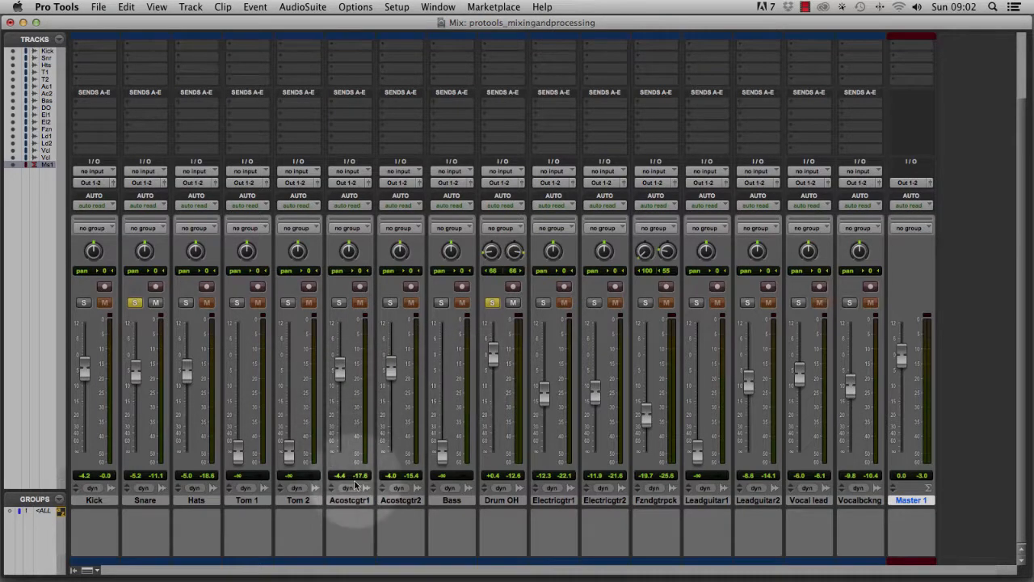
# Pan the acoustic and electric guitar pairs, Drum OH and Fuzz channels hard left and hard right.
pyautogui.moveTo(347, 250); pyautogui.dragTo(333, 321)
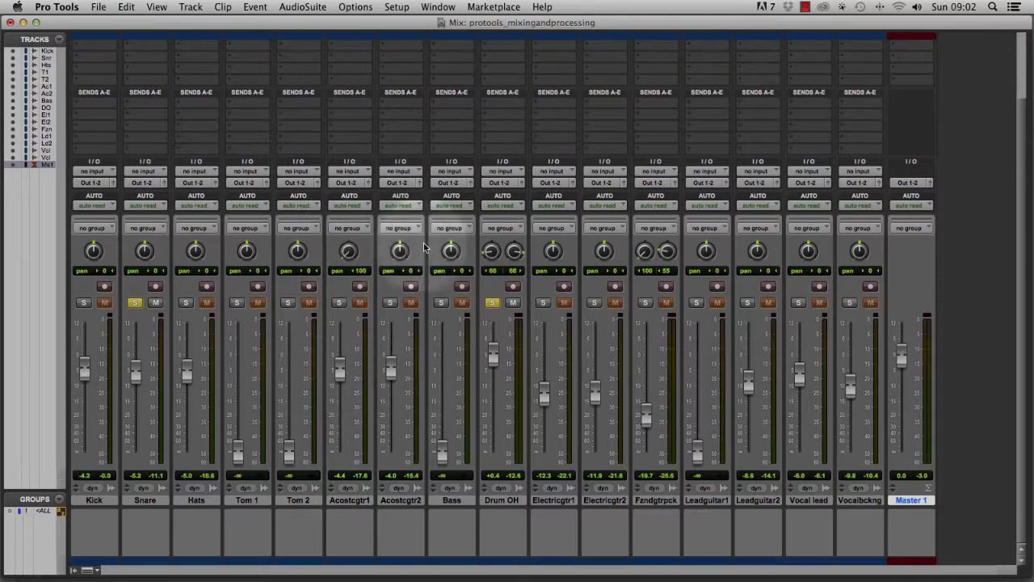
pyautogui.moveTo(401, 251); pyautogui.dragTo(404, 186)
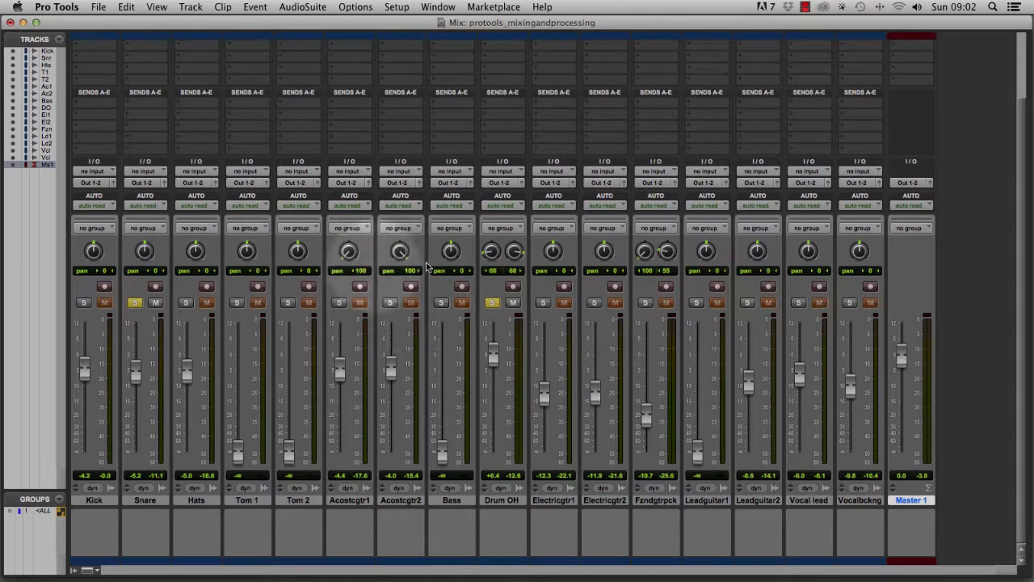
pyautogui.moveTo(553, 252); pyautogui.dragTo(538, 331)
pyautogui.moveTo(605, 252); pyautogui.dragTo(602, 178)
pyautogui.moveTo(491, 251); pyautogui.dragTo(505, 211)
pyautogui.click(516, 253)
pyautogui.moveTo(667, 251); pyautogui.dragTo(688, 185)
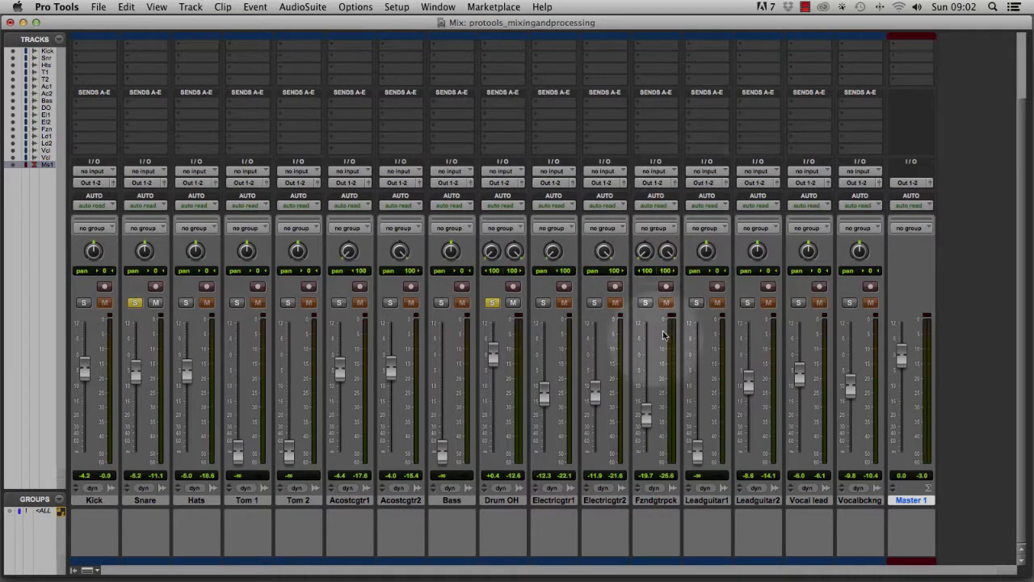
# Pan Lead guitar 1 hard left and Lead guitar 2 hard right, then reset both pans to centre.
pyautogui.press('super+equal')
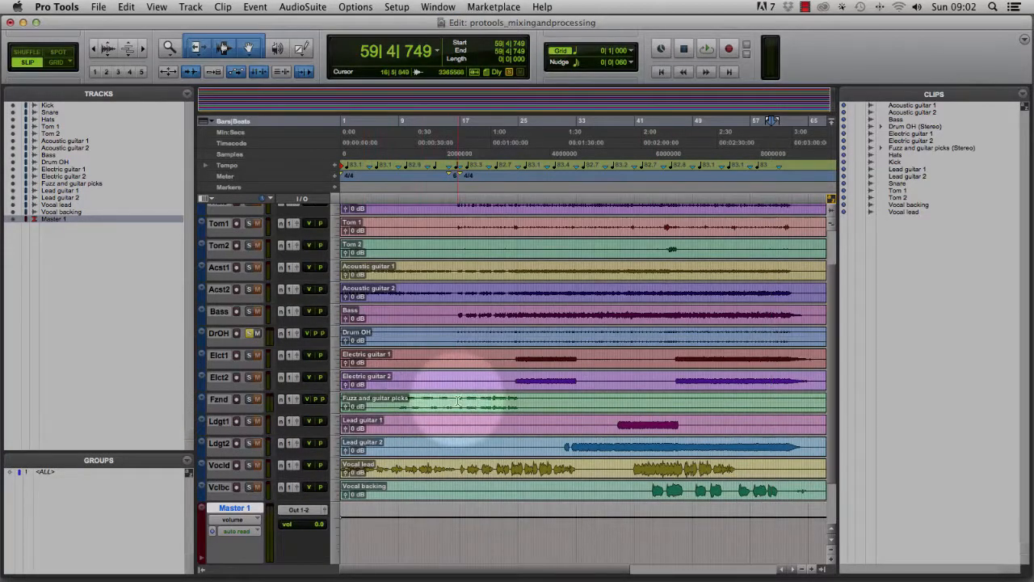
pyautogui.press('super+equal')
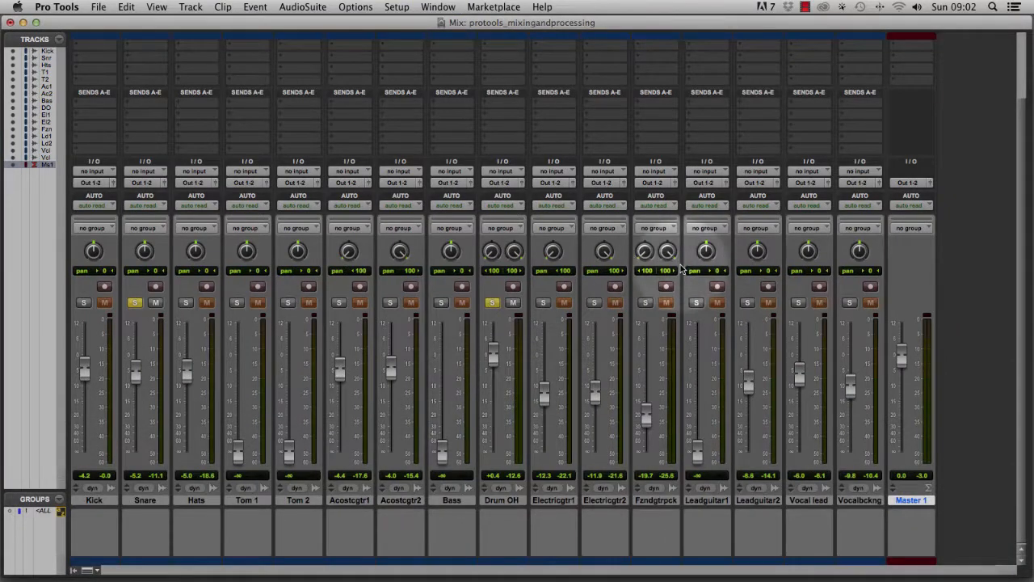
pyautogui.click(706, 248)
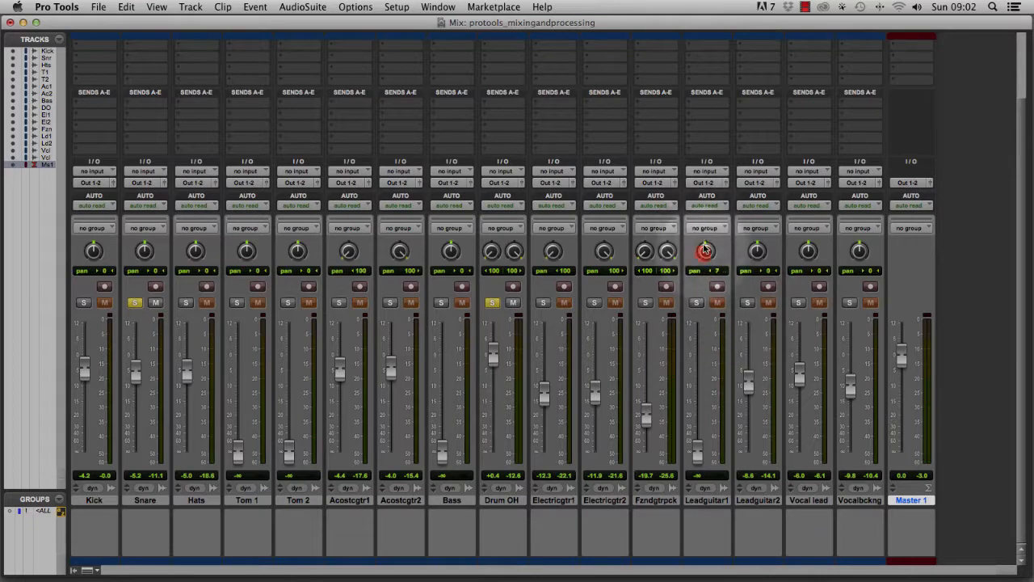
pyautogui.moveTo(705, 249); pyautogui.dragTo(676, 323)
pyautogui.moveTo(757, 251); pyautogui.dragTo(757, 172)
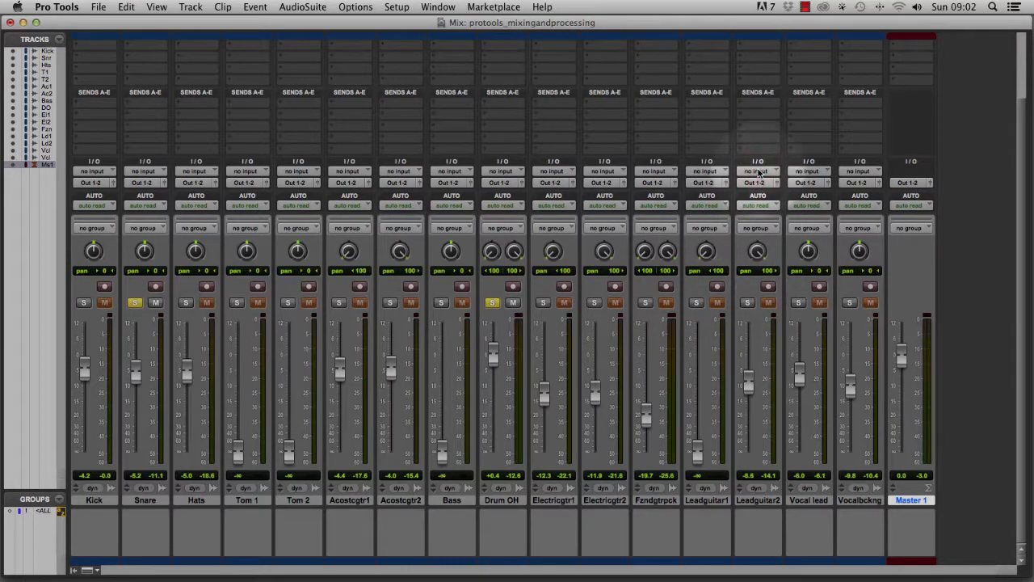
pyautogui.press('super+equal')
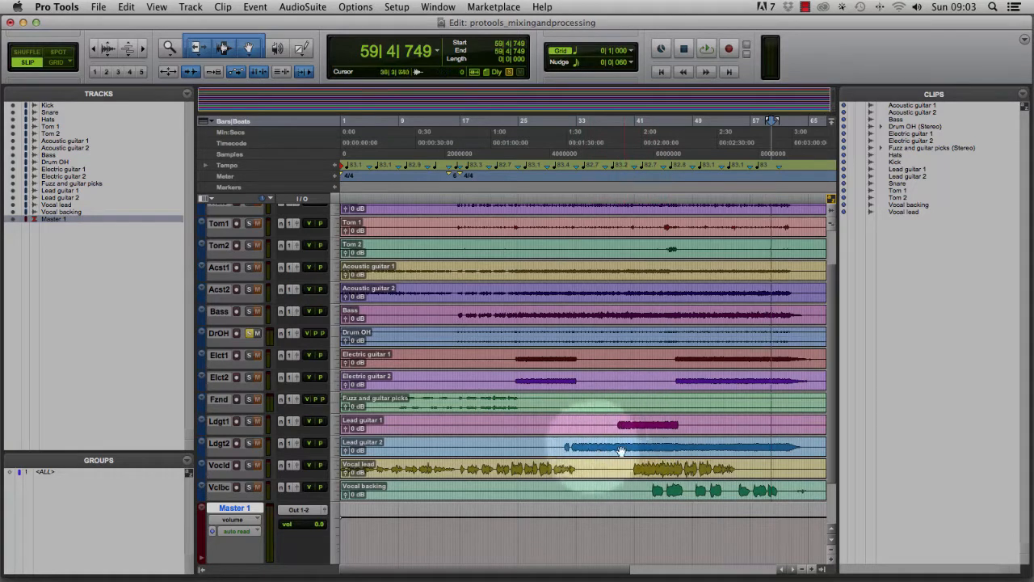
pyautogui.press('super+equal')
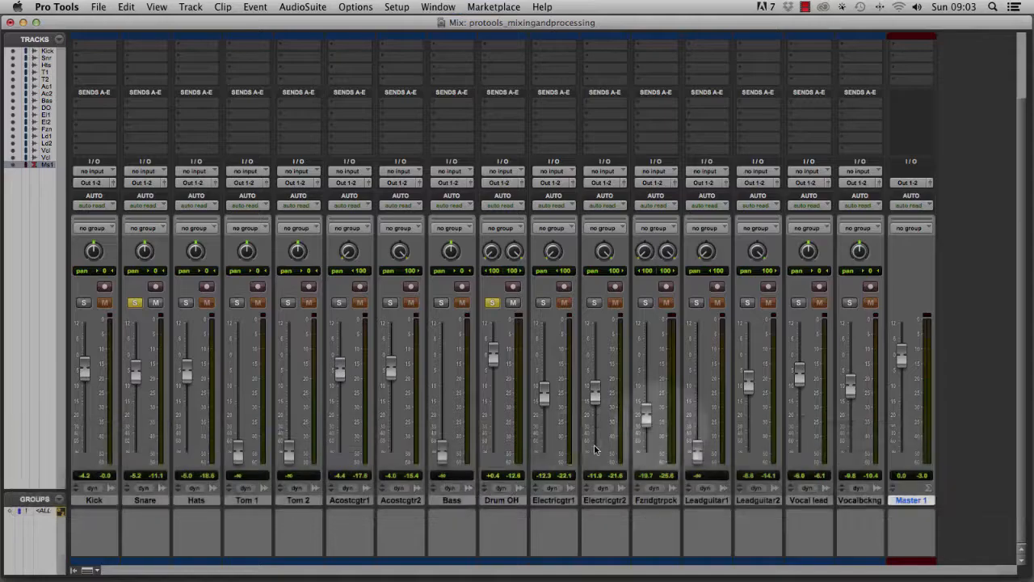
pyautogui.keyDown('alt'); pyautogui.click(757, 253); pyautogui.keyUp('alt')
pyautogui.keyDown('alt'); pyautogui.click(706, 252); pyautogui.keyUp('alt')
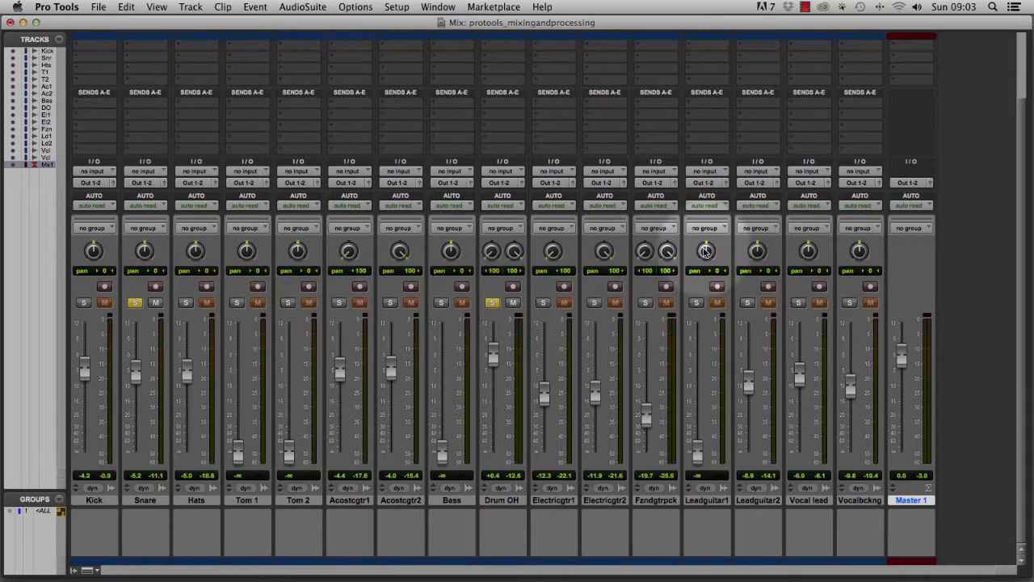
# Pan both acoustic guitars partly left and both electric guitars partly right, about 50.
pyautogui.moveTo(399, 260); pyautogui.dragTo(348, 235)
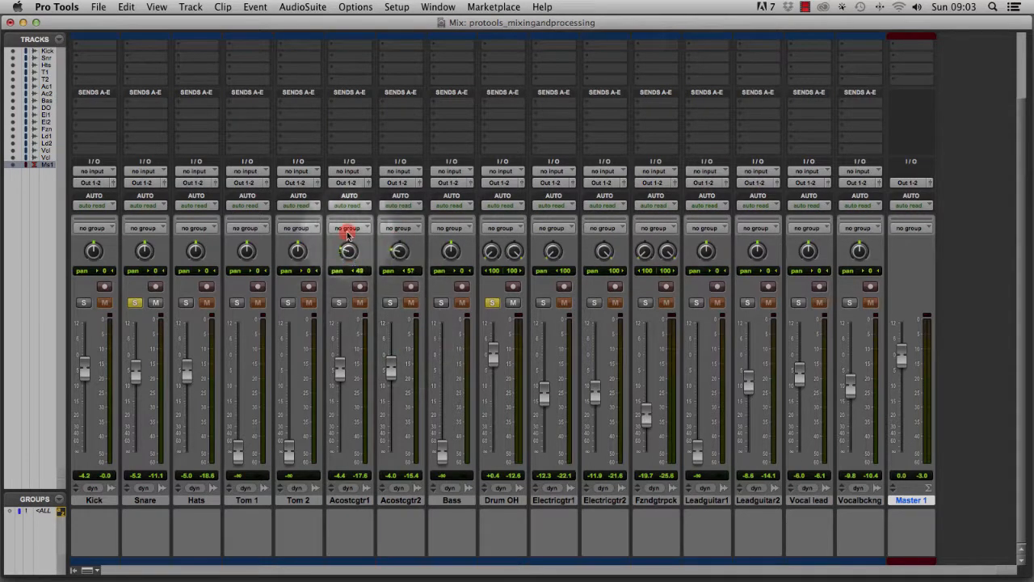
pyautogui.moveTo(552, 252); pyautogui.dragTo(572, 185)
pyautogui.moveTo(604, 251); pyautogui.dragTo(600, 277)
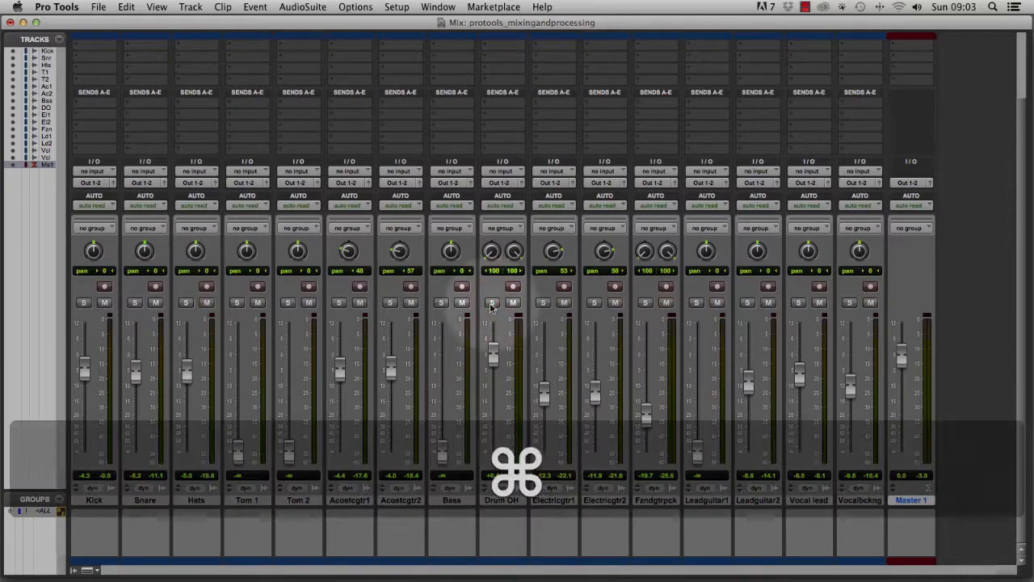
# Play from about bar 24 and pan both acoustic guitars hard left and both electric guitars hard right.
pyautogui.press('super+equal')
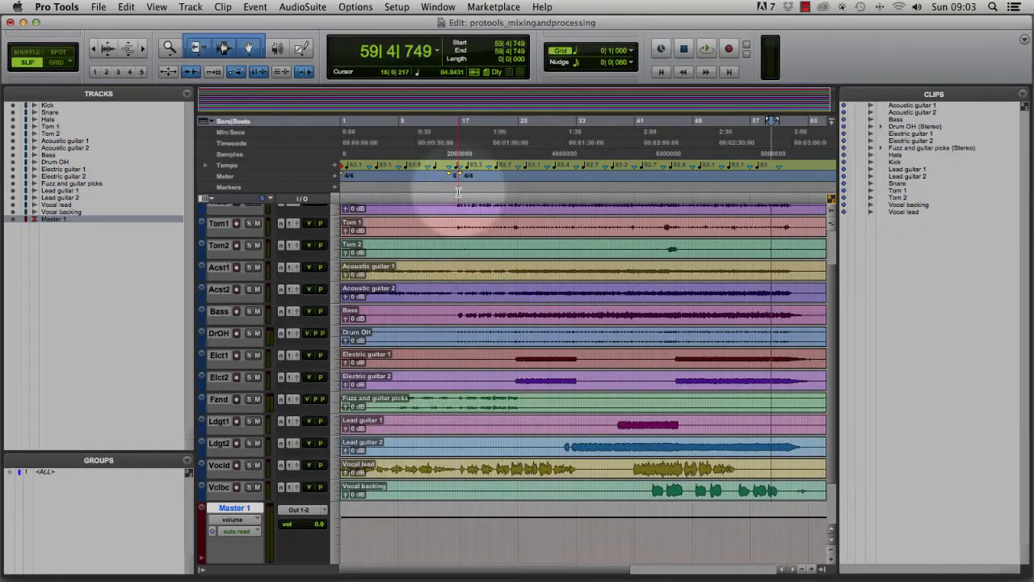
pyautogui.click(516, 198)
pyautogui.press('space')
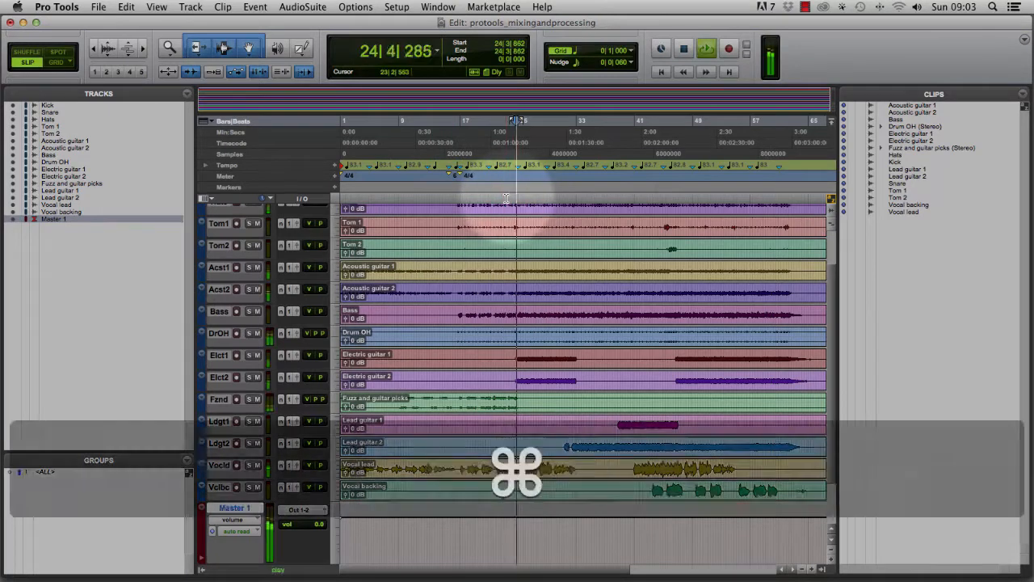
pyautogui.press('super+equal')
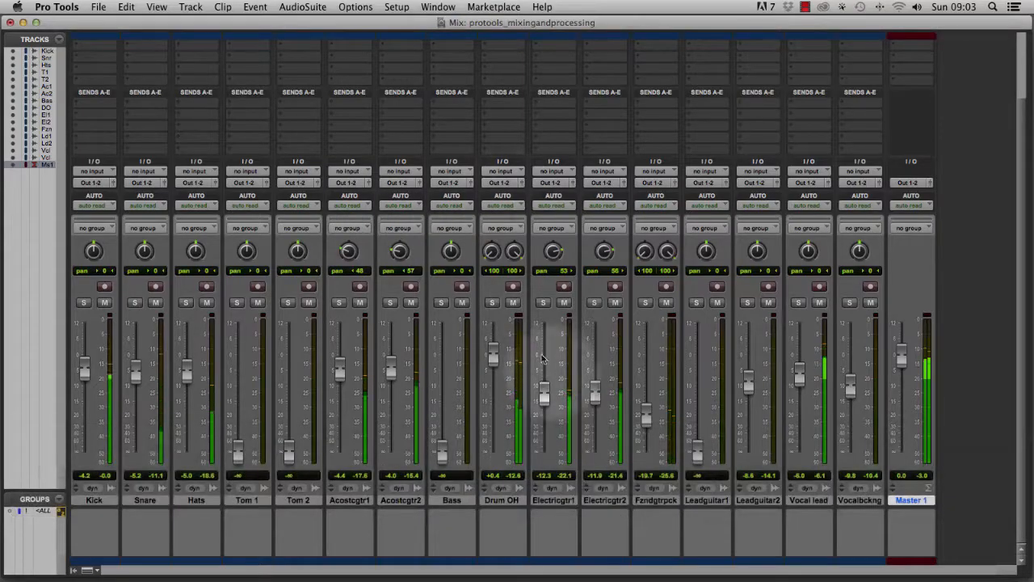
pyautogui.moveTo(549, 253); pyautogui.dragTo(546, 224)
pyautogui.moveTo(605, 251); pyautogui.dragTo(595, 224)
pyautogui.moveTo(348, 251); pyautogui.dragTo(349, 281)
pyautogui.moveTo(399, 251); pyautogui.dragTo(393, 280)
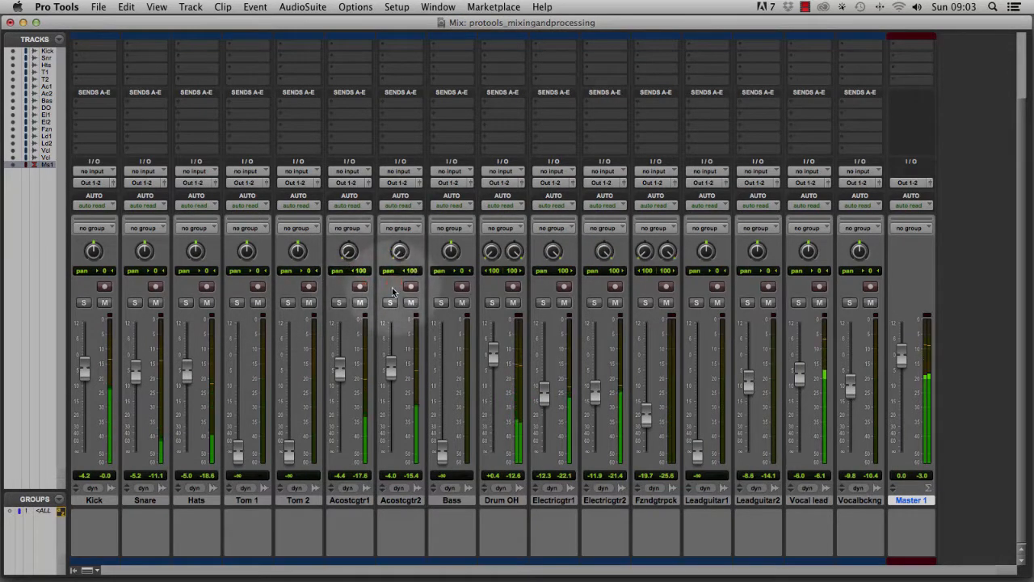
# Play the mix and raise the Bass fader to about -4.6 dB.
pyautogui.press('space')
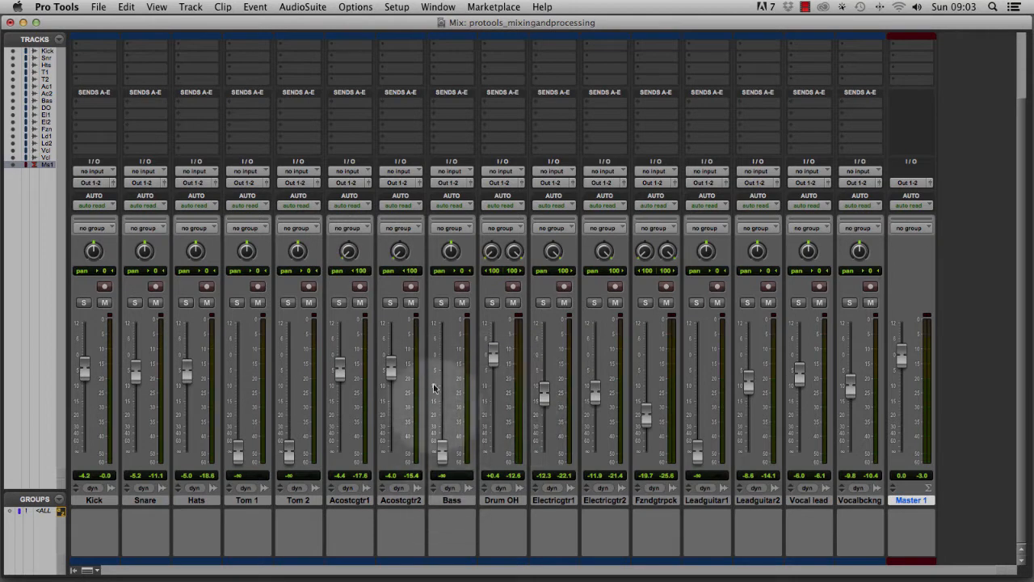
pyautogui.press('space')
pyautogui.moveTo(442, 452); pyautogui.dragTo(440, 363)
pyautogui.press('space')
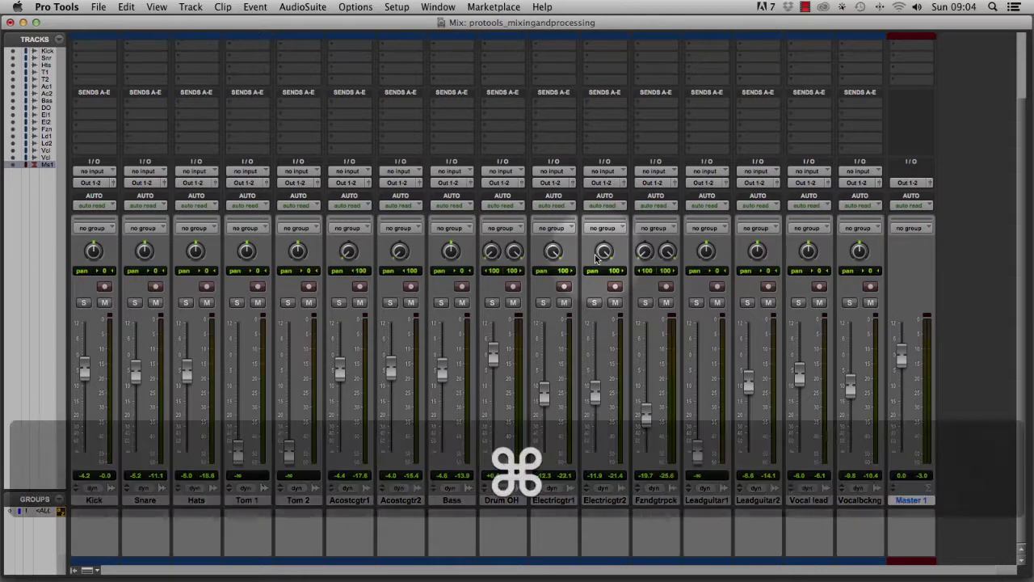
# Enlarge the Kick track's height in the Edit window.
pyautogui.press('super+equal')
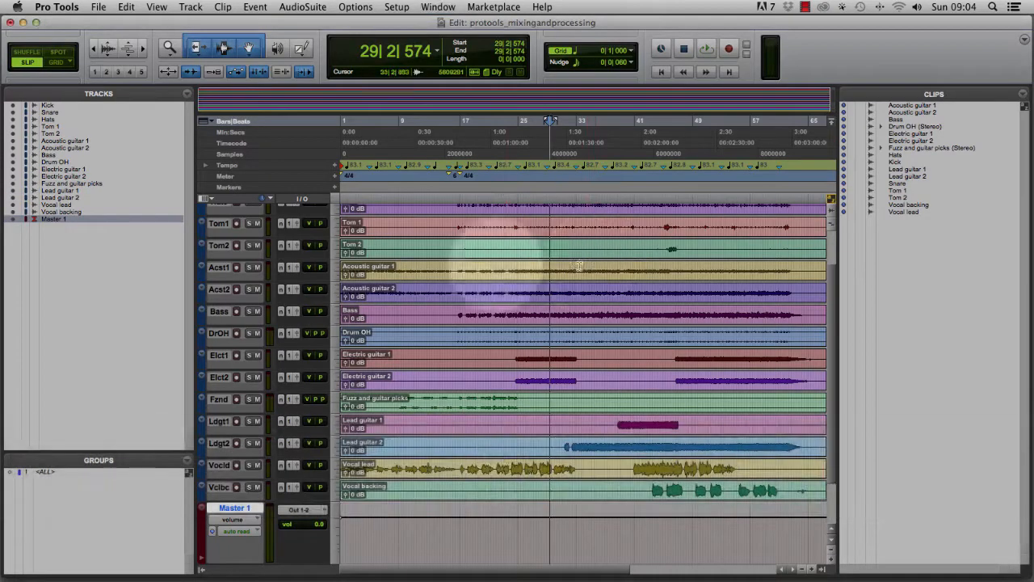
pyautogui.scroll(3, 308, 245)
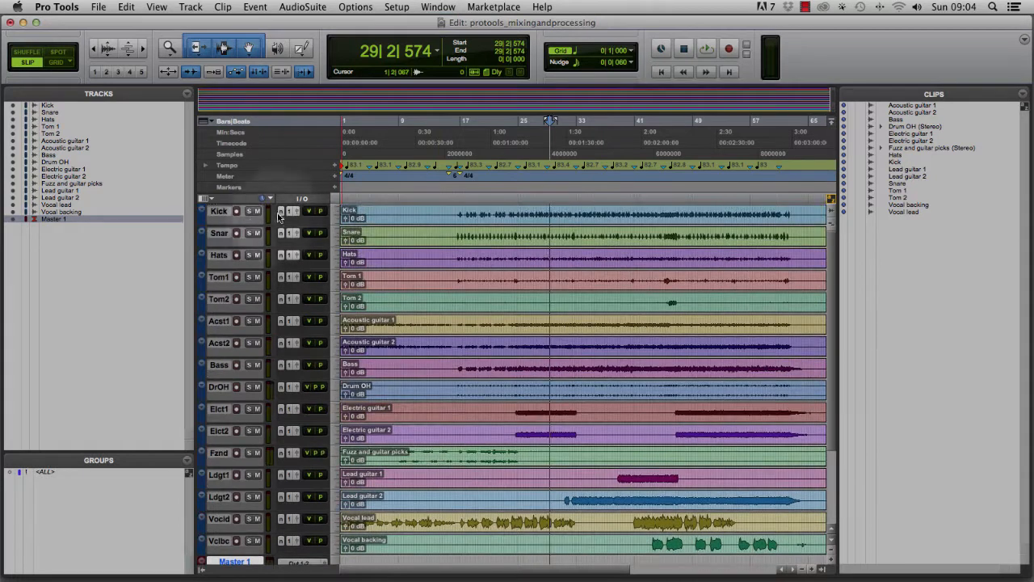
pyautogui.moveTo(252, 222); pyautogui.dragTo(253, 291)
# Adjust the Kick track's volume from its expanded track controls.
pyautogui.click(294, 248)
pyautogui.moveTo(294, 248); pyautogui.dragTo(314, 251)
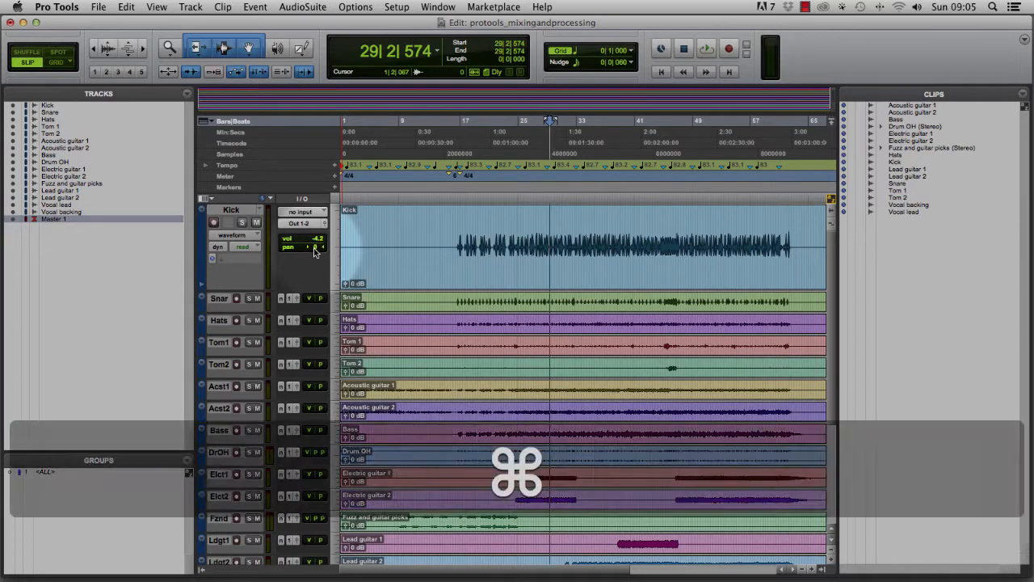
pyautogui.moveTo(315, 249)
pyautogui.mouseDown()
pyautogui.moveTo(325, 246)
pyautogui.moveTo(320, 256)
pyautogui.moveTo(320, 247)
pyautogui.mouseUp()
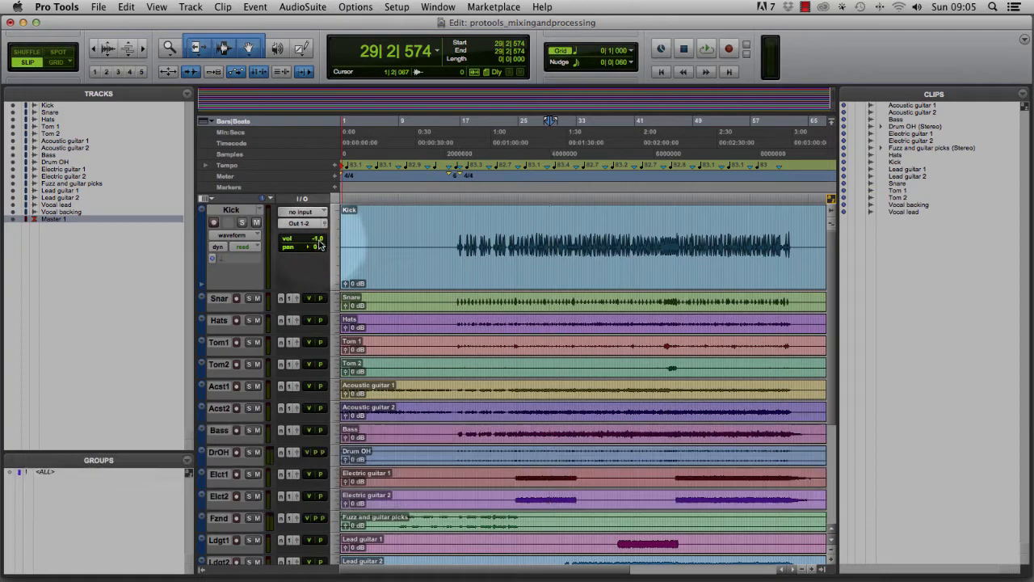
pyautogui.keyDown('alt'); pyautogui.click(320, 241); pyautogui.keyUp('alt')
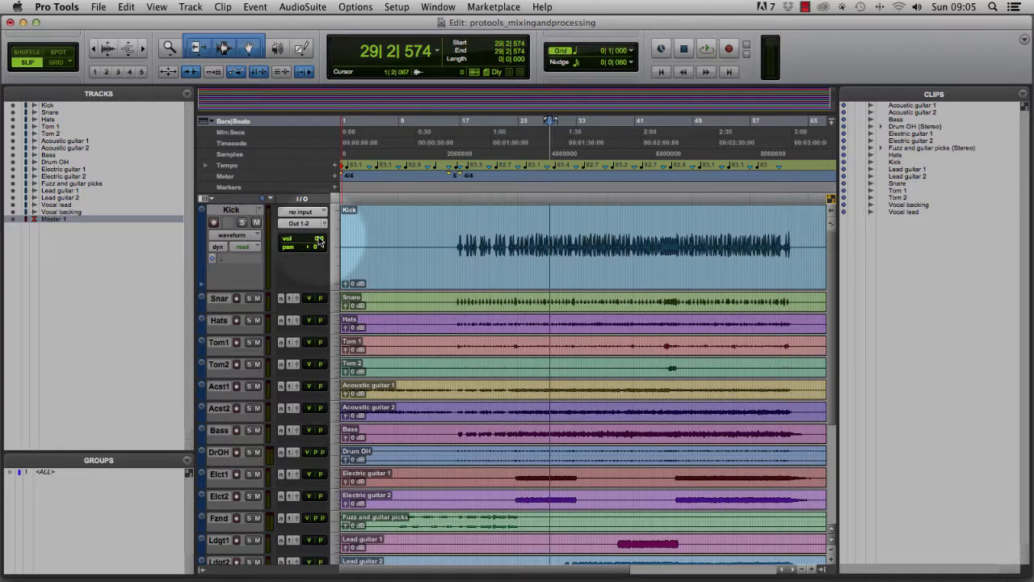
pyautogui.press('super')
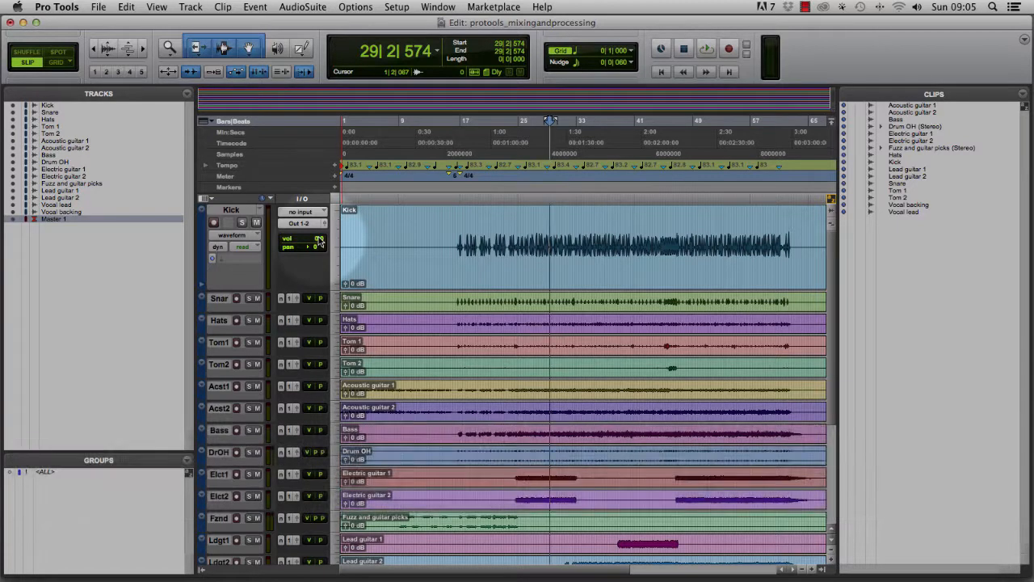